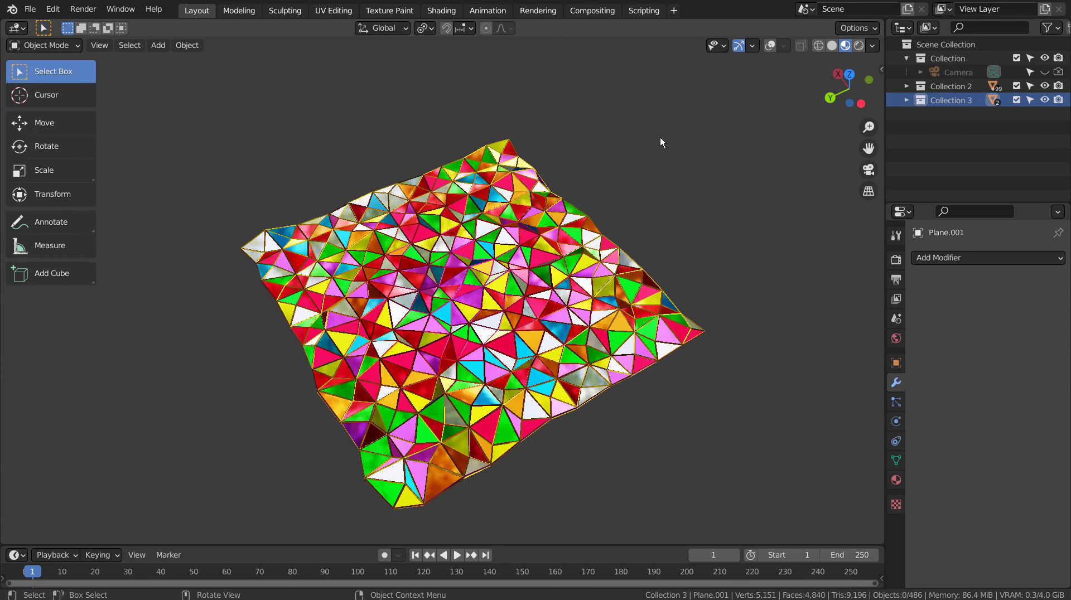
# - Hide Collection 2 and Collection 3, exclude Collection 2 from rendering, and show the floor grid again
pyautogui.click(1045, 87)
pyautogui.click(1044, 100)
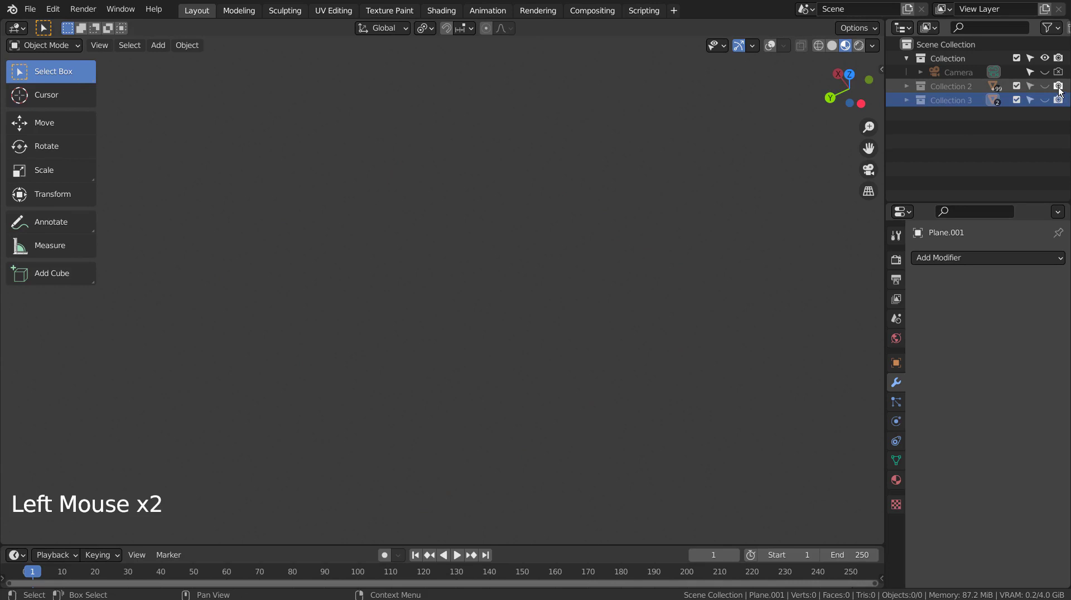
pyautogui.click(1058, 86)
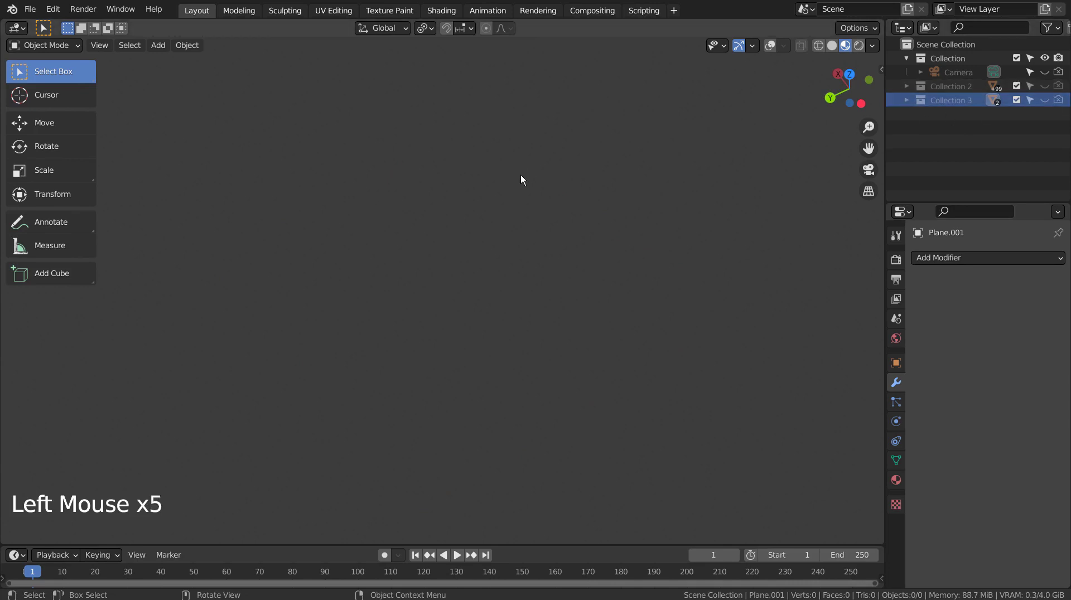
pyautogui.click(770, 46)
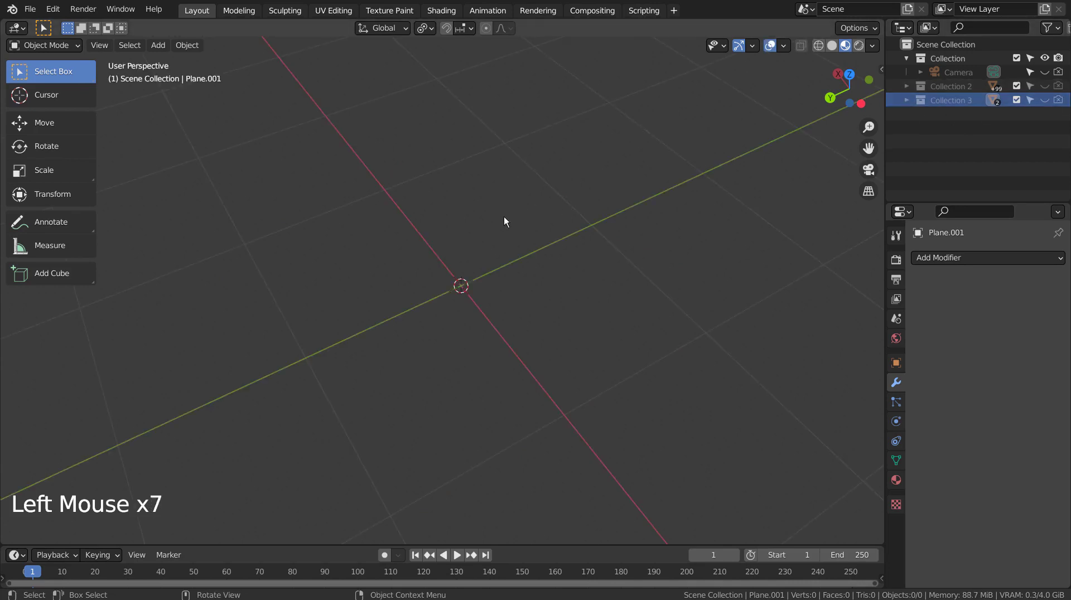
# - Add a plane and subdivide it with 15 cuts into a 16×16 grid of faces
pyautogui.hotkey('shift', 'a')
pyautogui.click(559, 221)
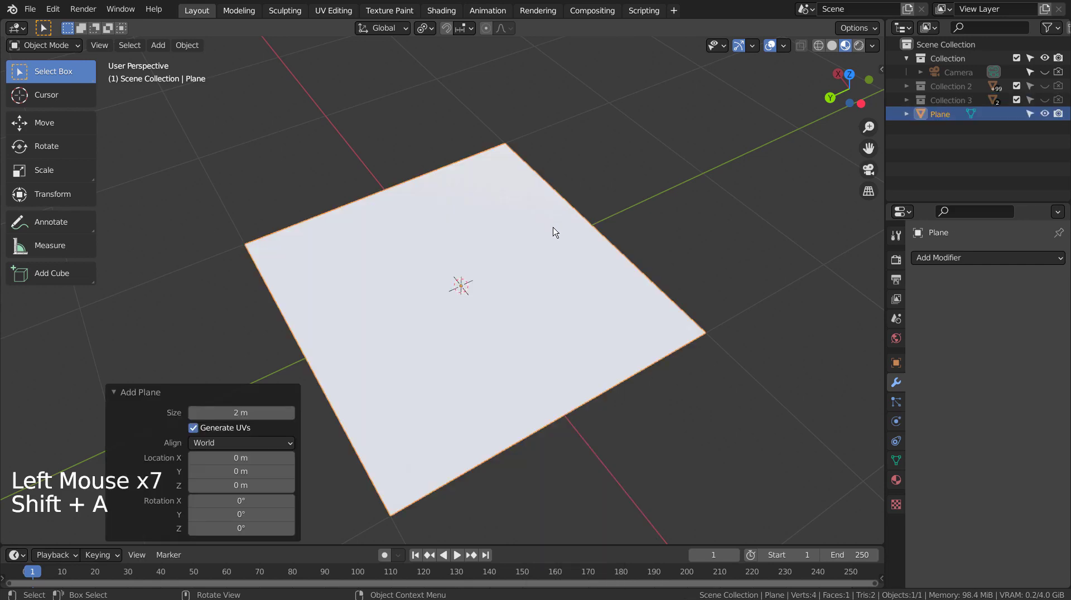
pyautogui.press('Tab')
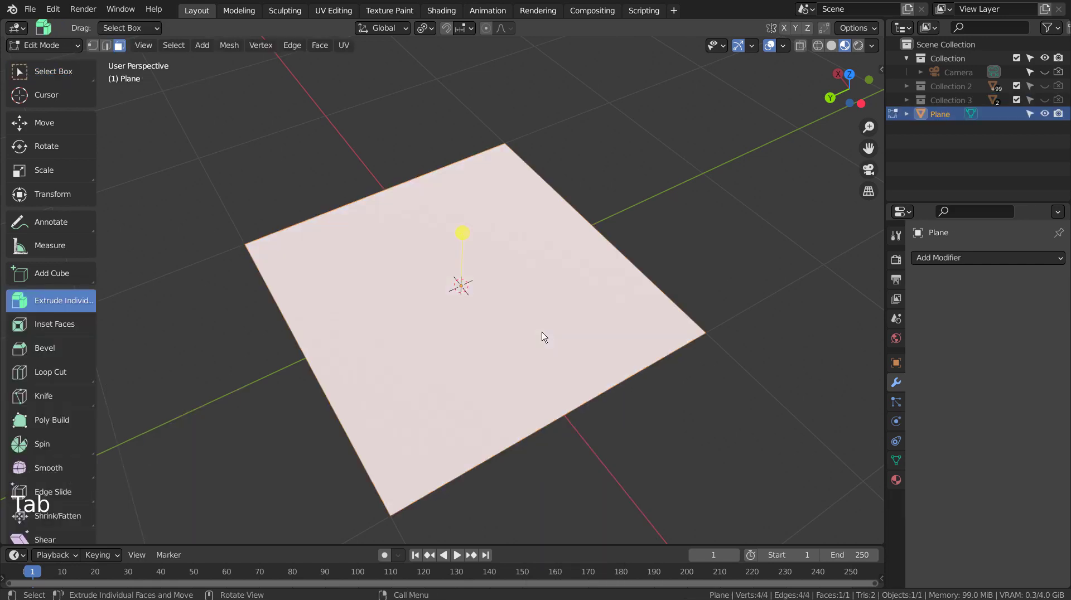
pyautogui.rightClick(544, 337)
pyautogui.click(541, 333)
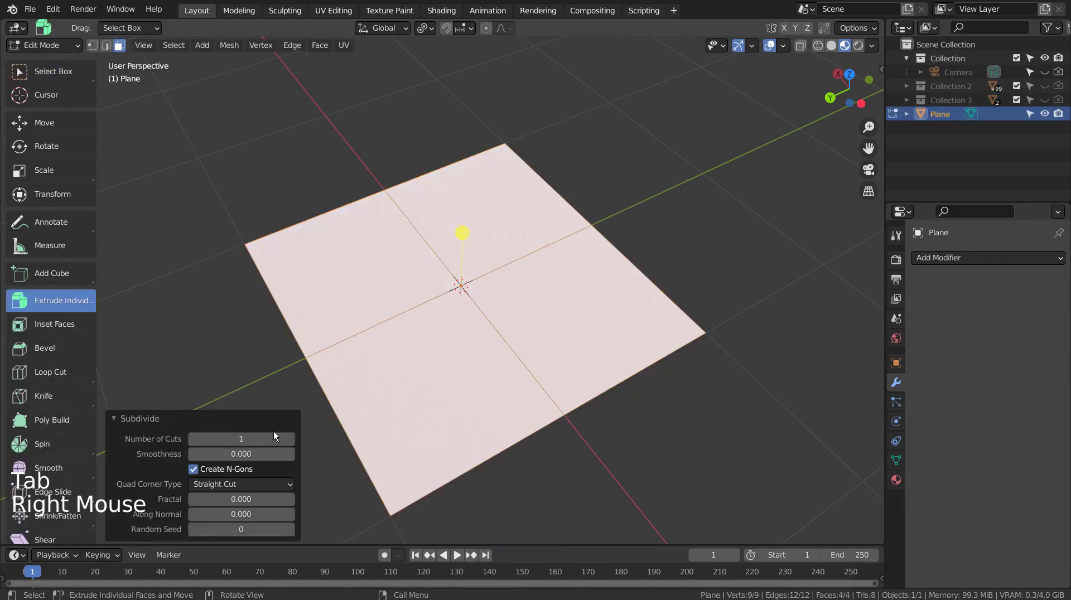
pyautogui.click(273, 434)
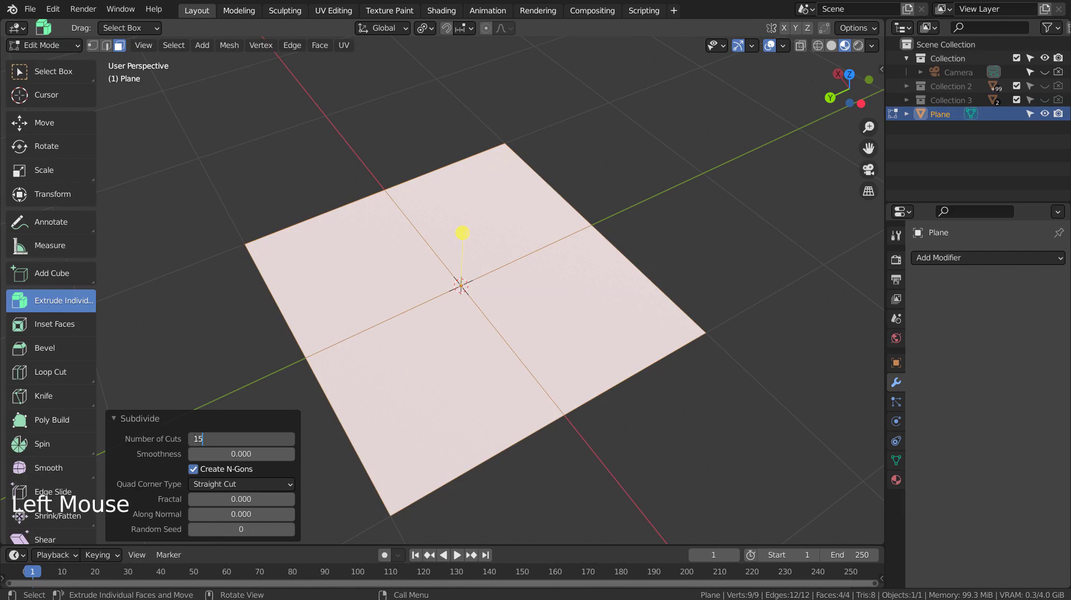
pyautogui.press('Return')
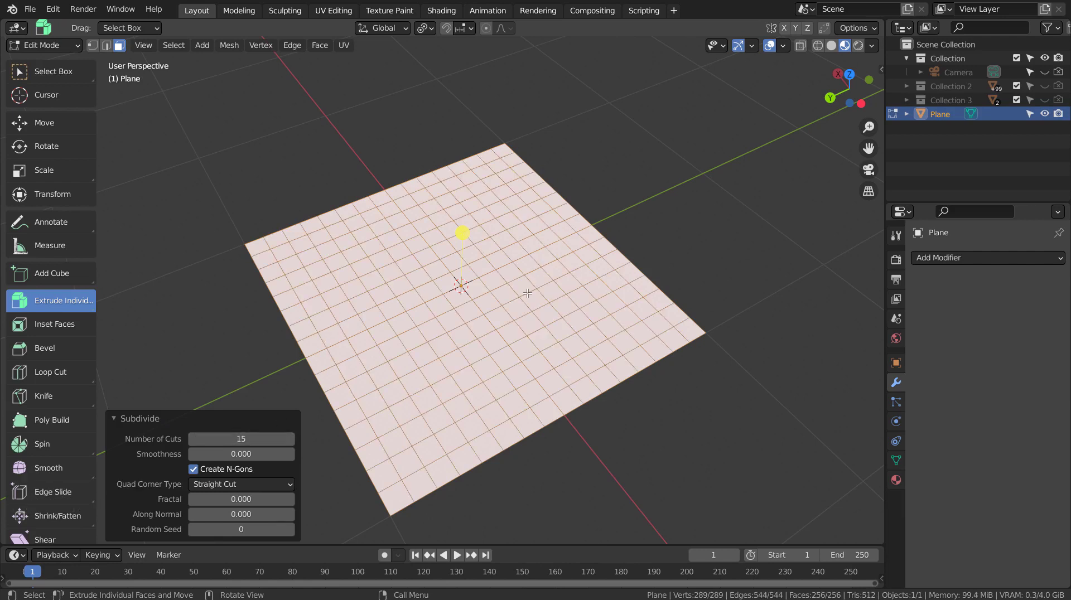
pyautogui.press('Tab')
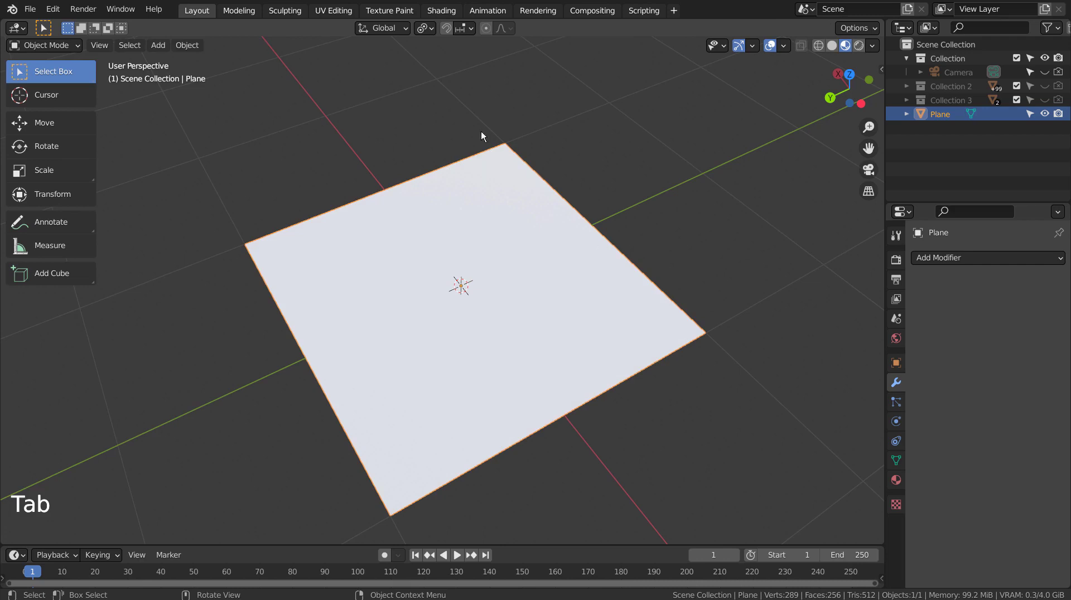
# - Try Mesh > Transform > Randomize on the plane's vertices, then undo it
pyautogui.press('Tab')
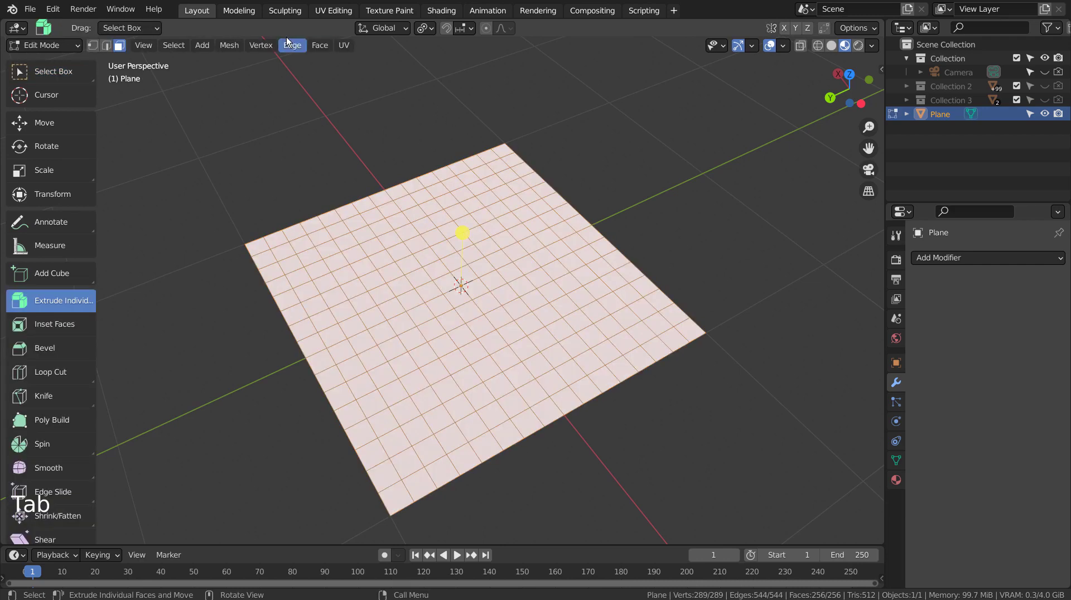
pyautogui.click(226, 46)
pyautogui.moveTo(228, 60)
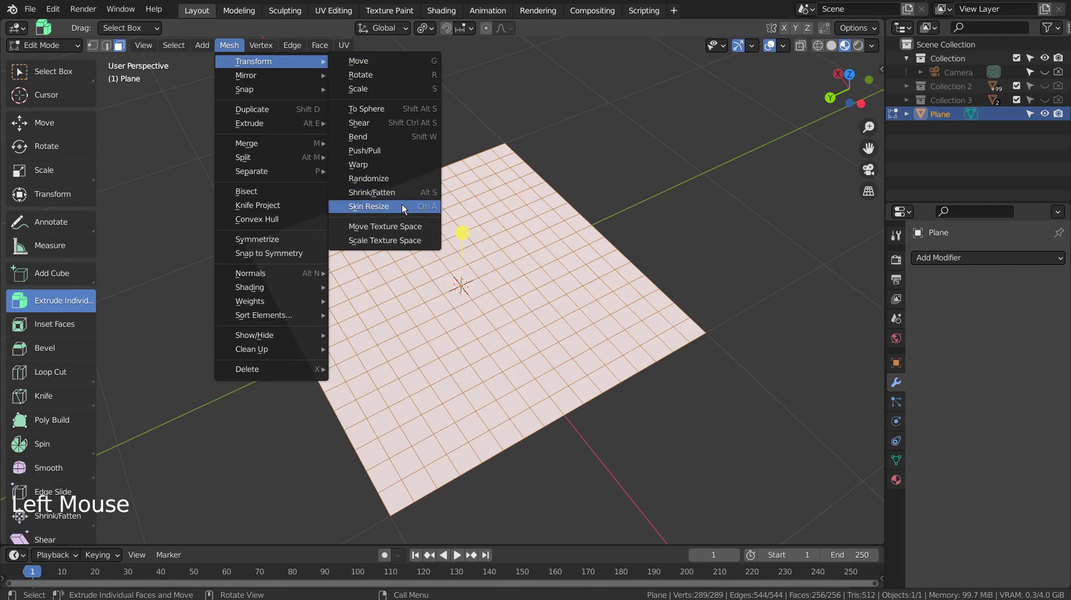
pyautogui.click(397, 178)
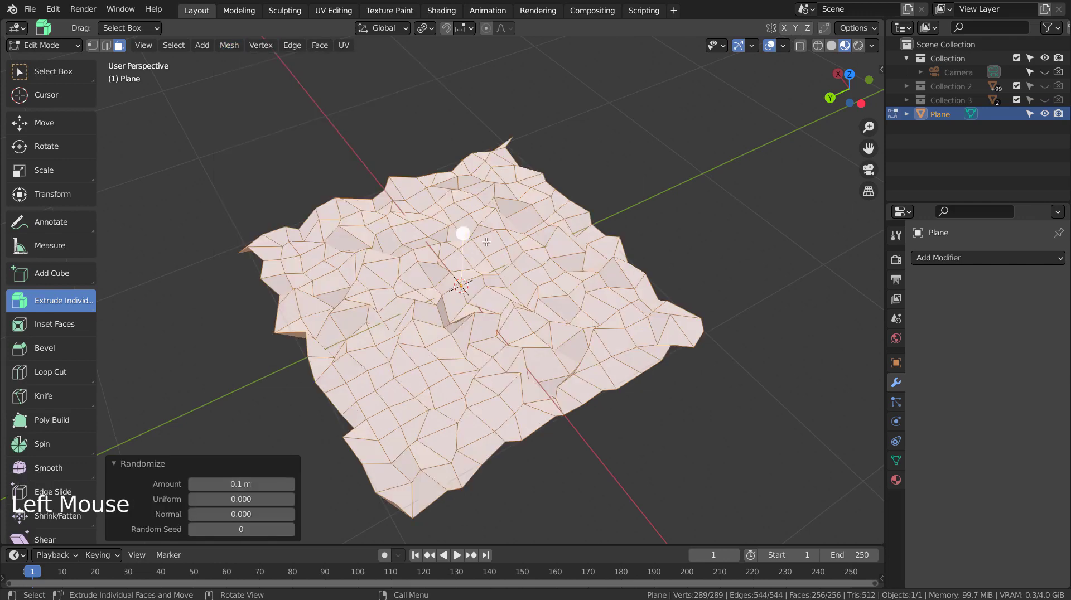
pyautogui.keyDown('shift'); pyautogui.click(245, 477); pyautogui.keyUp('shift')
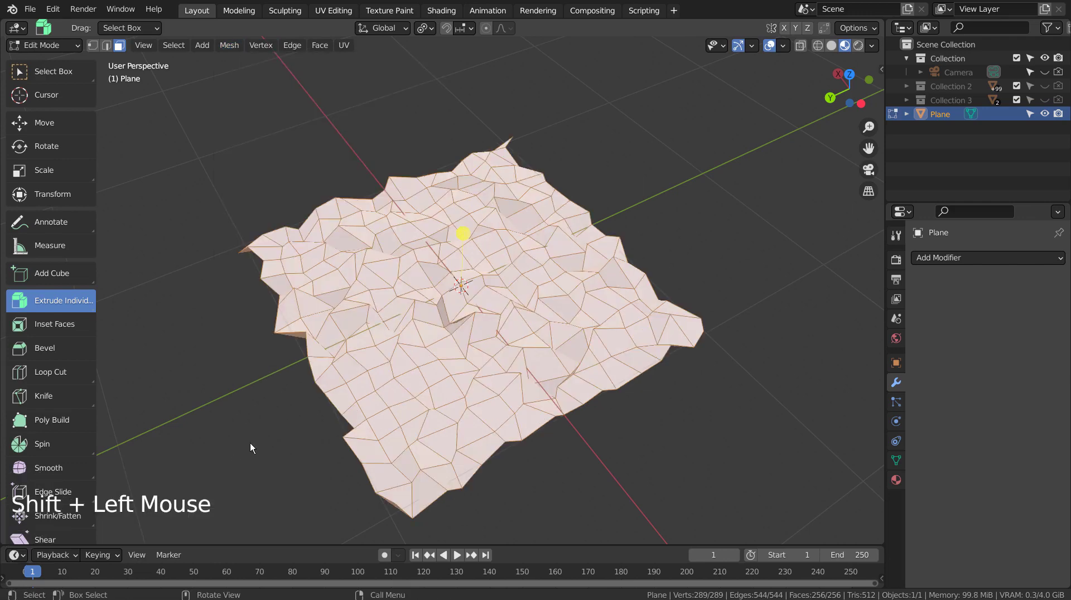
pyautogui.hotkey('ctrl', 'z')
pyautogui.hotkey('ctrl', 'z')
# - Randomize the plane's vertices again with an amount of 0.05 m
pyautogui.click(229, 45)
pyautogui.moveTo(248, 66)
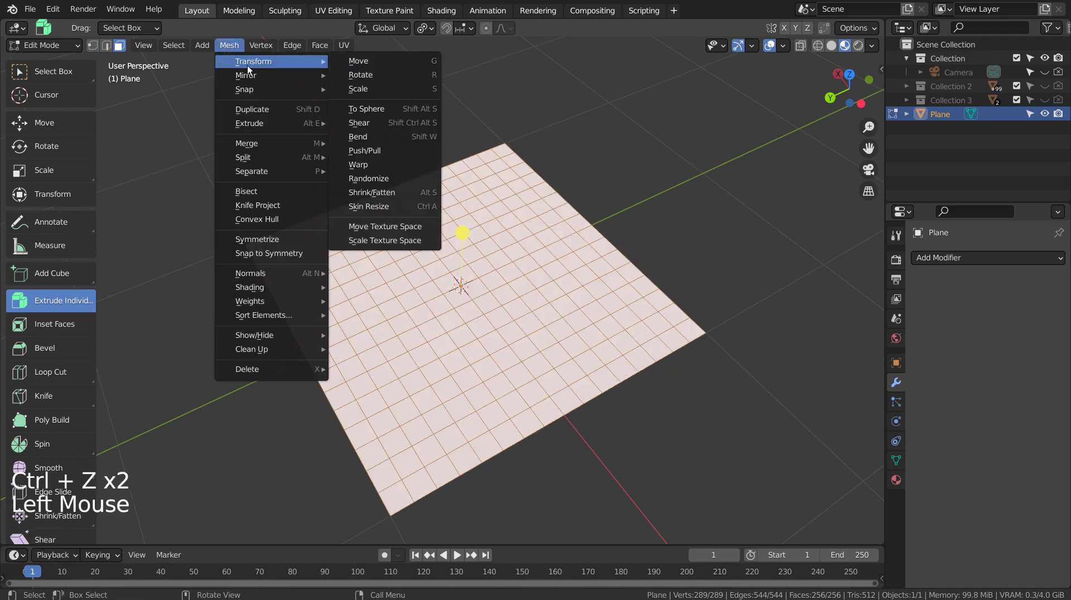
pyautogui.click(384, 180)
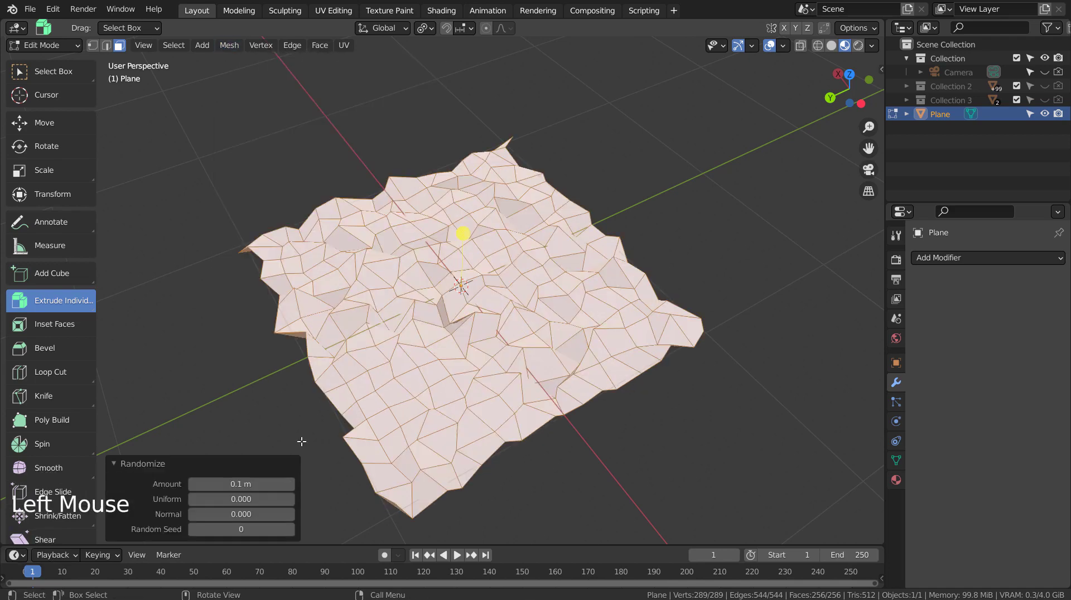
pyautogui.moveTo(241, 483)
pyautogui.keyDown('shift'); pyautogui.mouseDown()
pyautogui.moveTo(204, 484)
pyautogui.moveTo(221, 484)
pyautogui.mouseUp(); pyautogui.keyUp('shift')
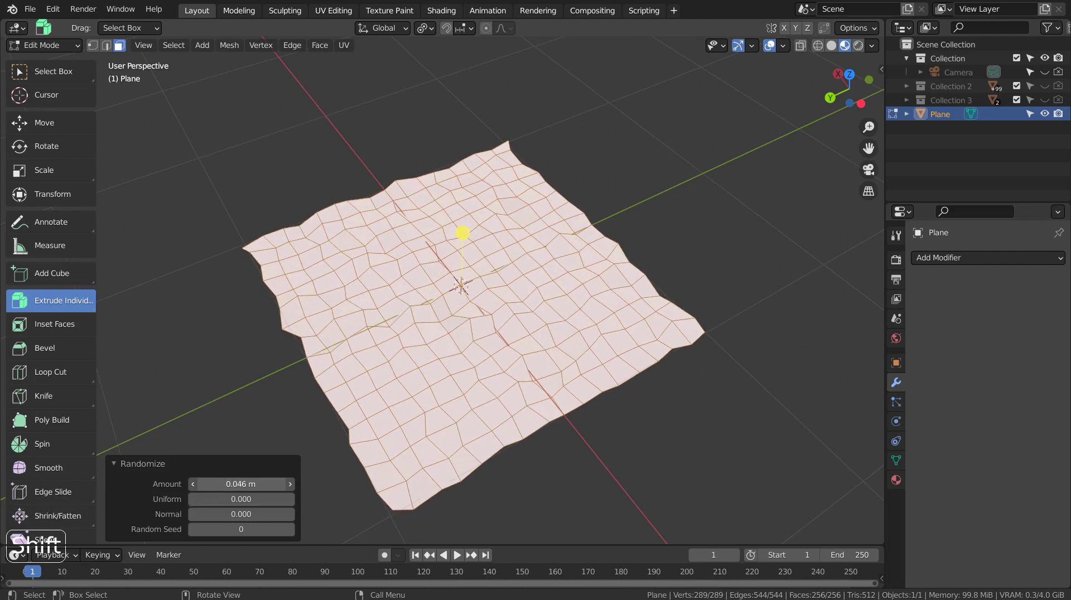
pyautogui.click(252, 485)
pyautogui.press('BackSpace')
pyautogui.press('BackSpace')
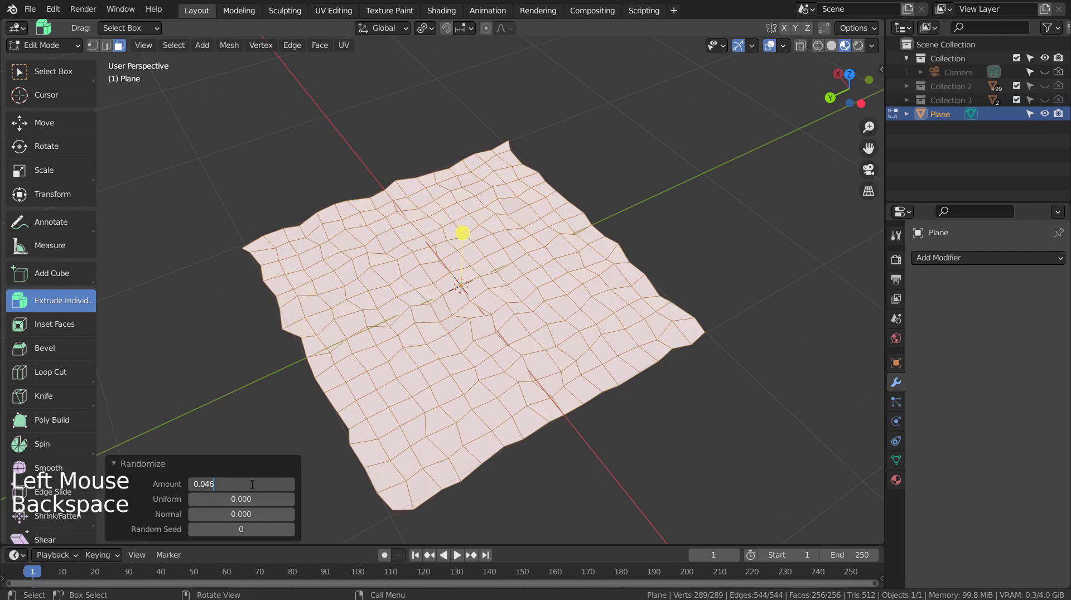
pyautogui.press('Return')
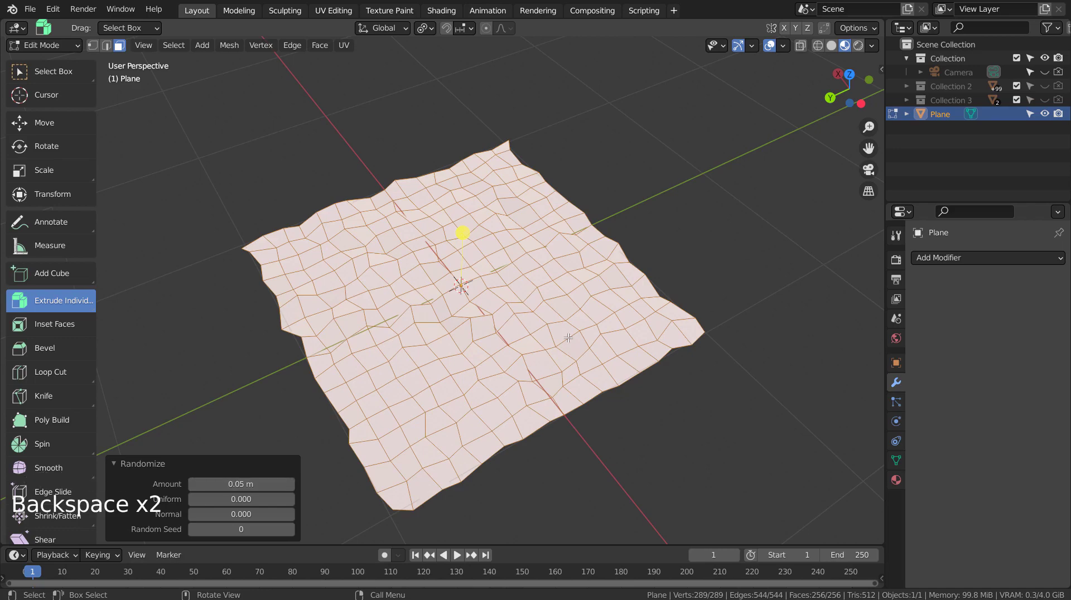
pyautogui.moveTo(390, 313); pyautogui.dragTo(484, 296, button='middle')
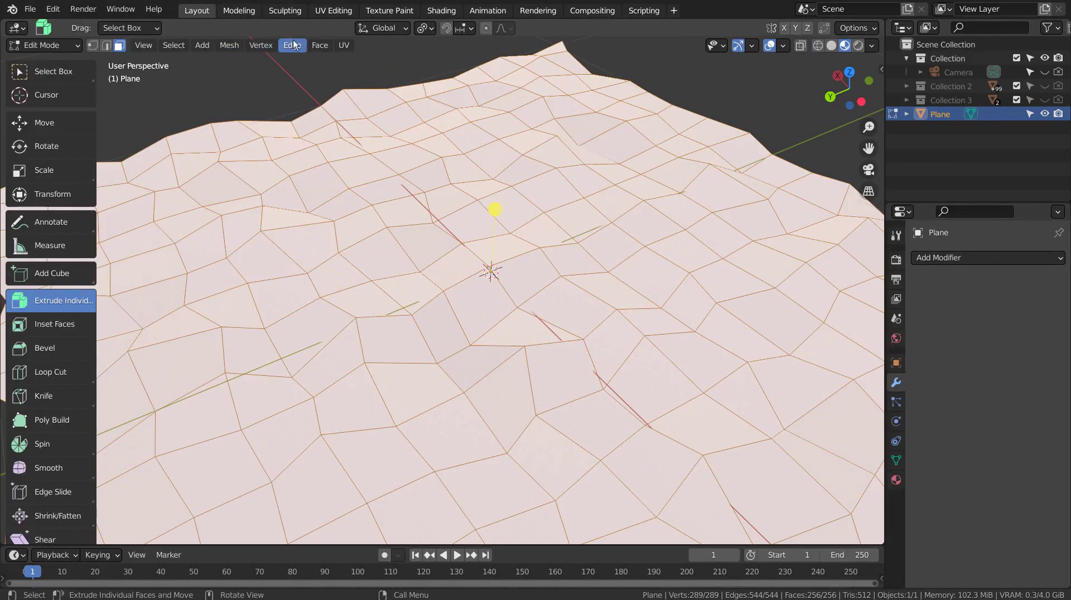
# - Poke every face of the jittered plane into a fan of triangles
pyautogui.click(315, 45)
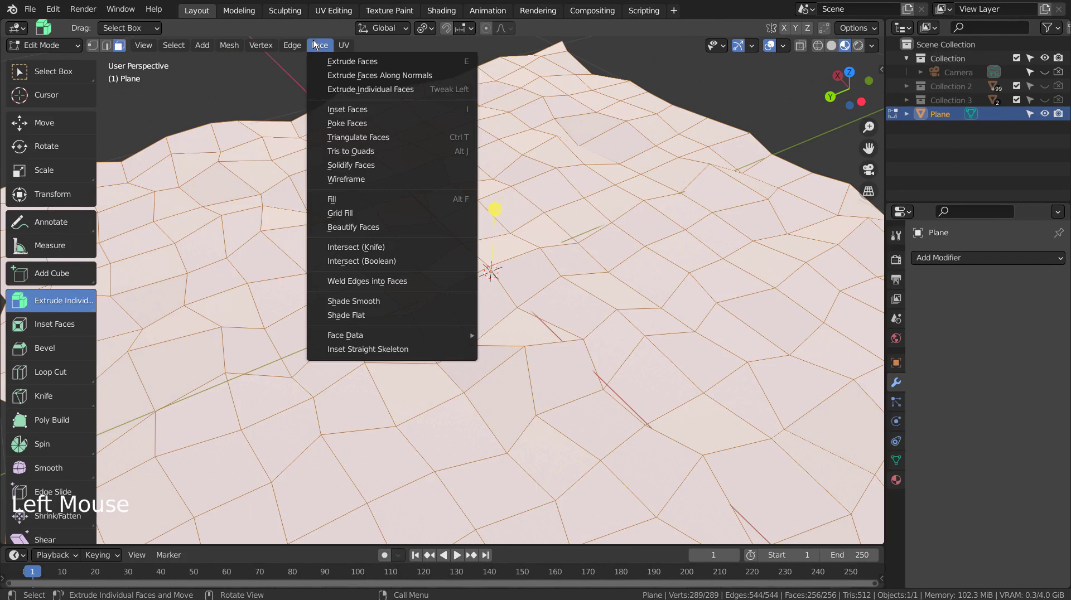
pyautogui.click(380, 123)
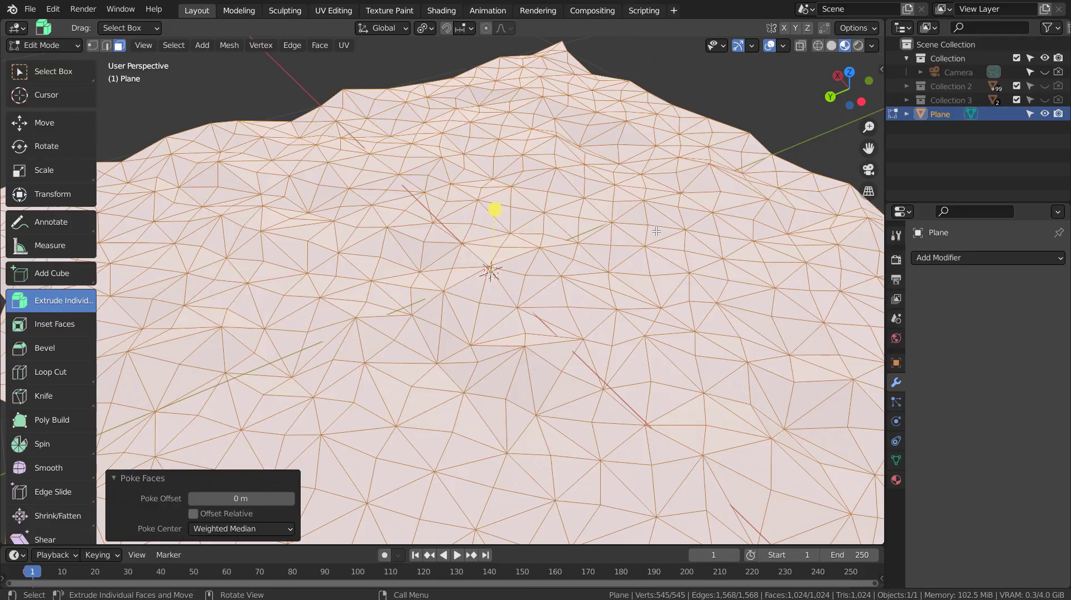
pyautogui.moveTo(599, 313)
pyautogui.mouseDown(button='middle')
pyautogui.moveTo(507, 363)
pyautogui.moveTo(458, 280)
pyautogui.moveTo(620, 309)
pyautogui.mouseUp(button='middle')
# - Duplicate the triangulated plane in place as Plane.487
pyautogui.press('Tab')
pyautogui.hotkey('shift', 'd')
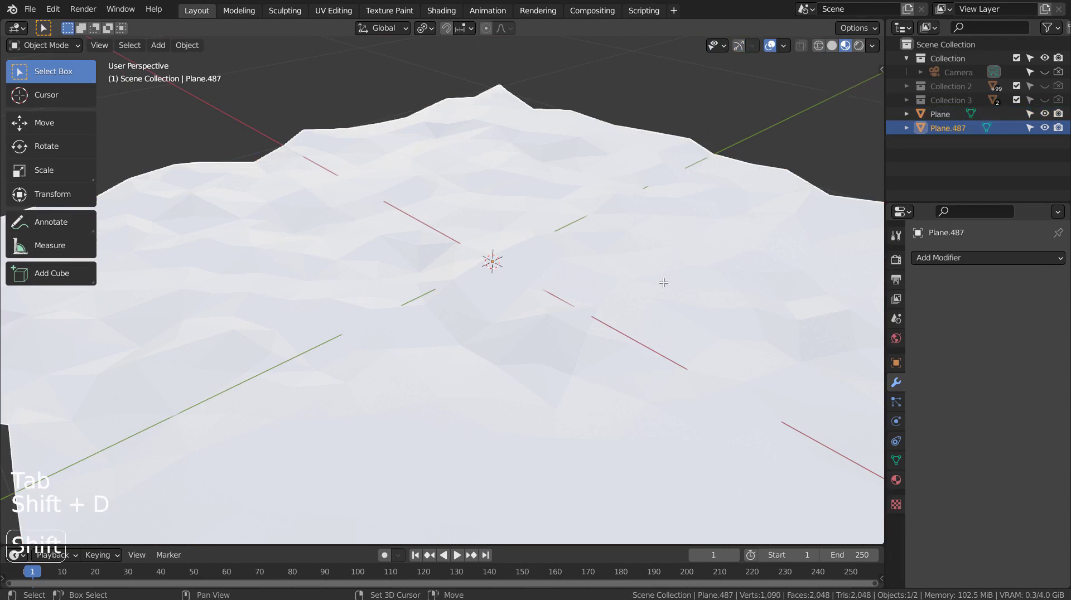
pyautogui.rightClick(664, 283)
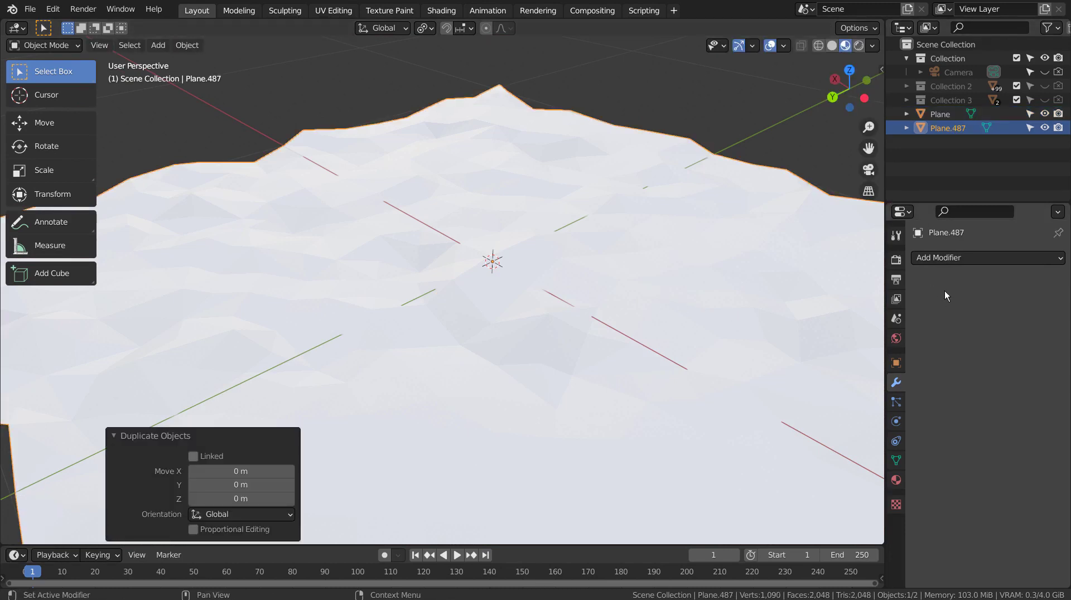
# - Add a Wireframe modifier to the copy with 0.005 m thickness
pyautogui.click(979, 257)
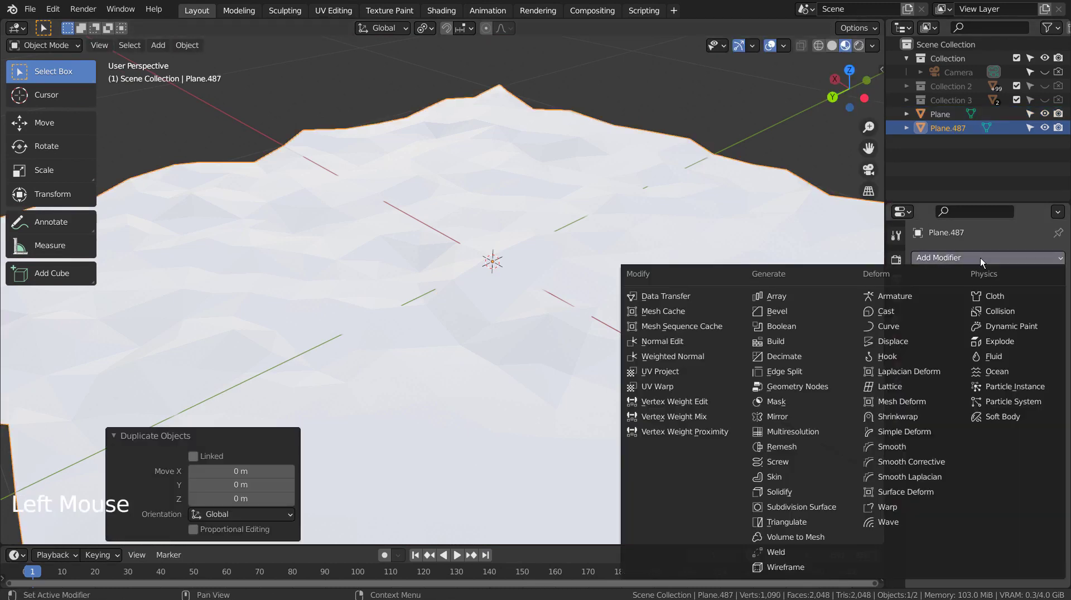
pyautogui.click(812, 564)
pyautogui.moveTo(707, 301); pyautogui.dragTo(769, 335, button='middle')
pyautogui.click(1010, 303)
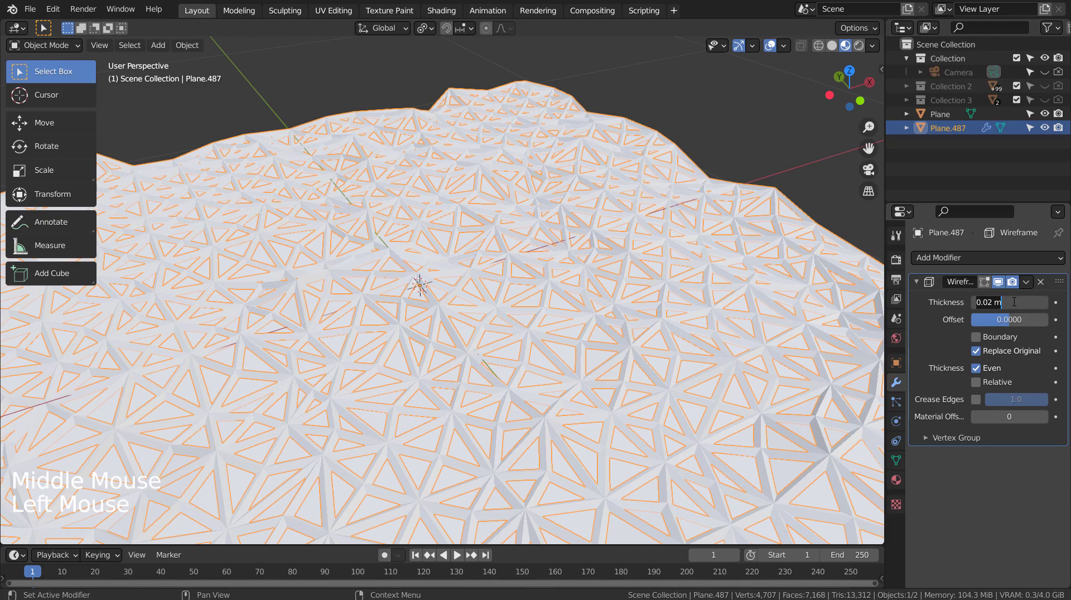
pyautogui.press('BackSpace')
pyautogui.press('BackSpace')
pyautogui.write('005')
pyautogui.press('Return')
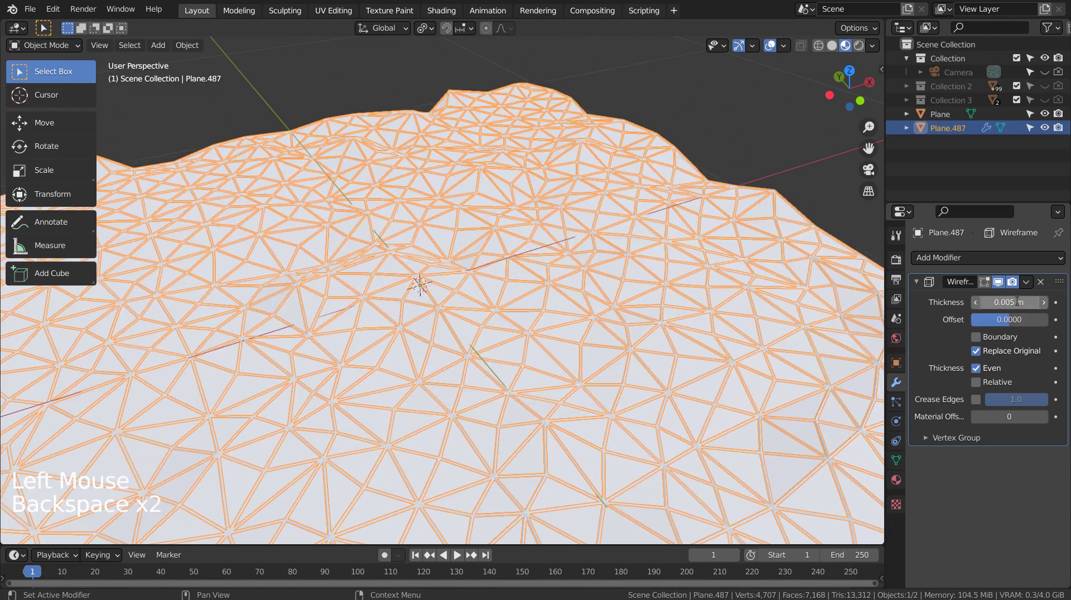
# - Deselect the wireframe copy and hide Plane.487 in the Outliner
pyautogui.click(787, 163)
pyautogui.moveTo(563, 279); pyautogui.dragTo(626, 268, button='middle')
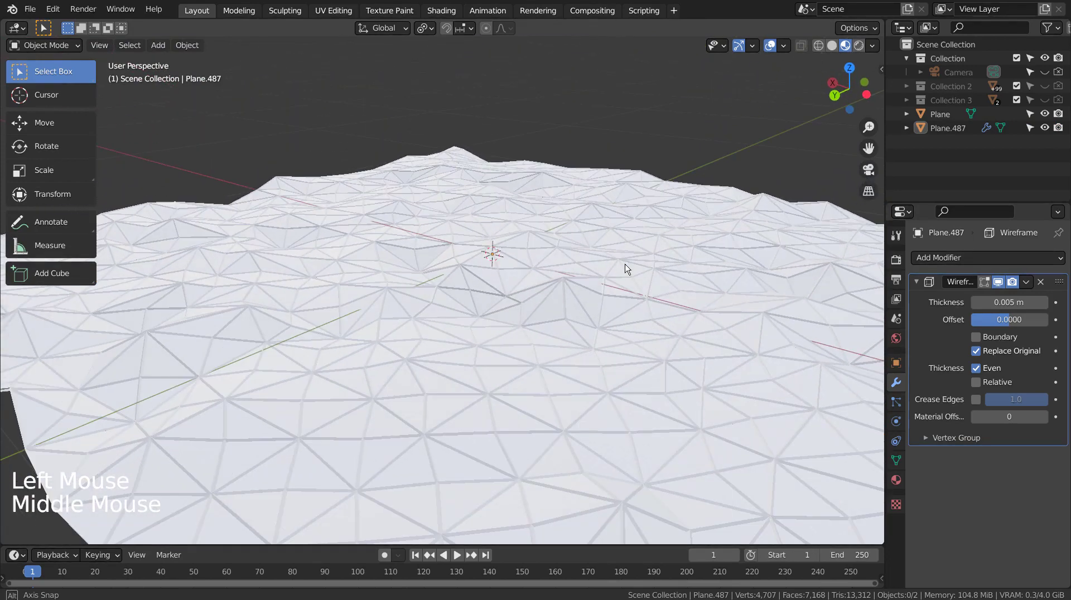
pyautogui.click(1043, 128)
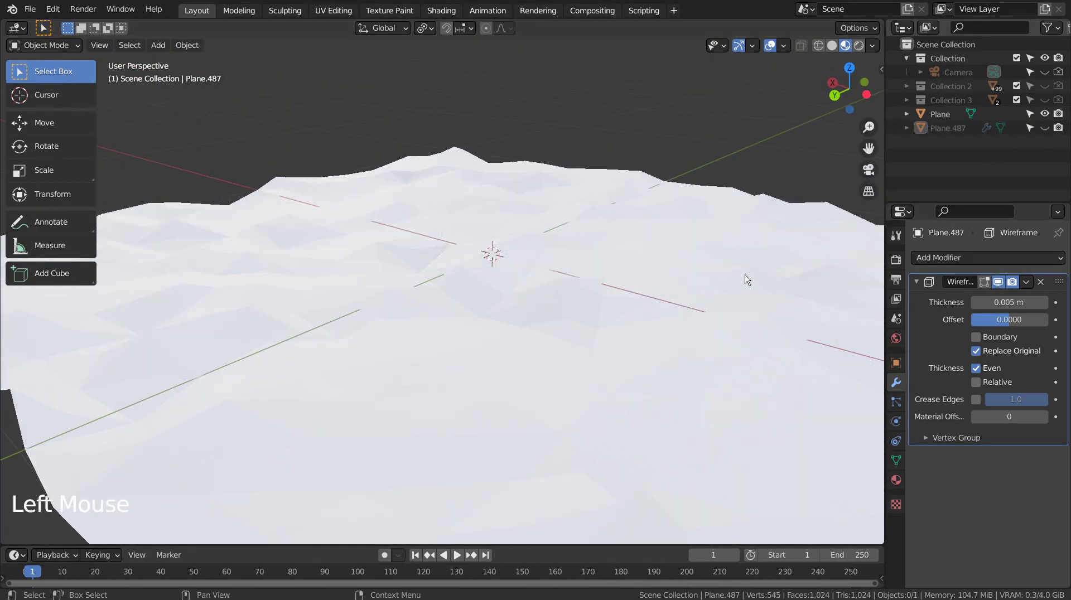
# - Select the terrain Plane, enter Edit Mode and bring up the Extrude tool variants
pyautogui.click(662, 309)
pyautogui.moveTo(708, 285); pyautogui.dragTo(566, 330, button='middle')
pyautogui.press('Tab')
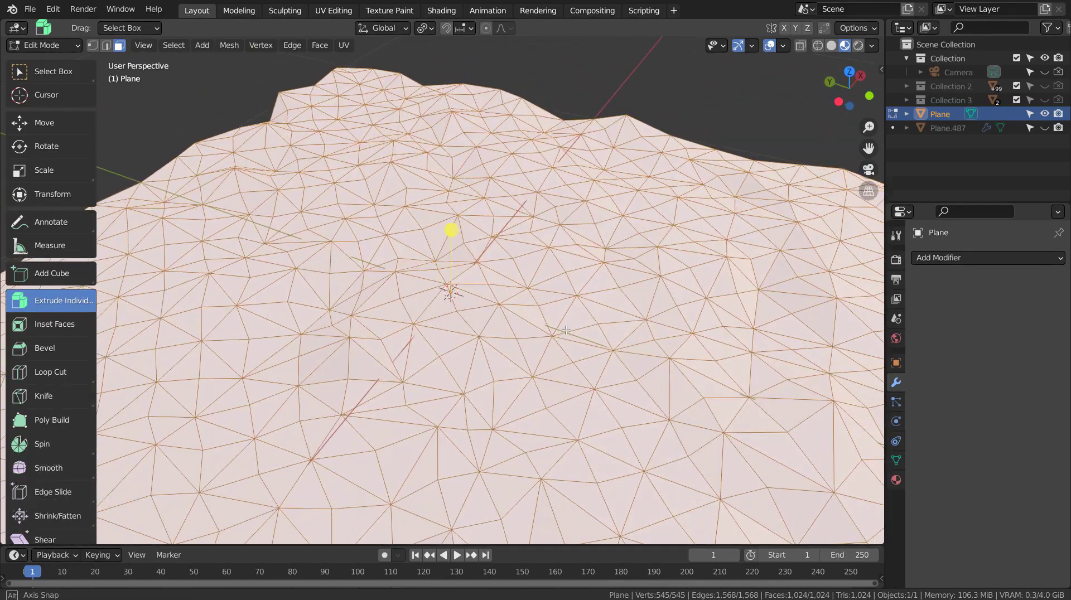
pyautogui.moveTo(631, 292); pyautogui.dragTo(681, 262, button='middle')
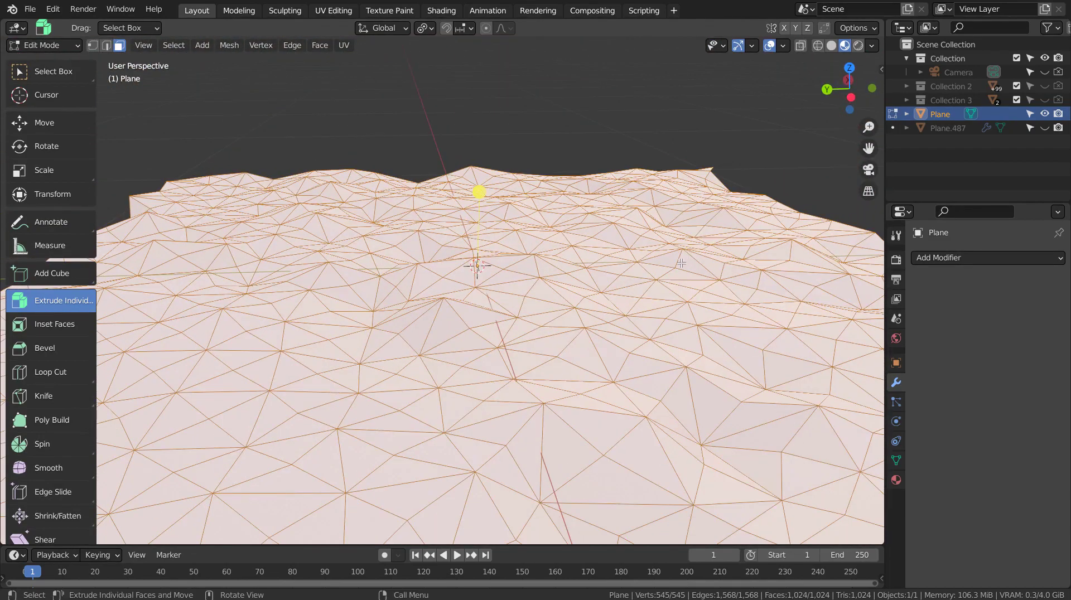
pyautogui.click(61, 301)
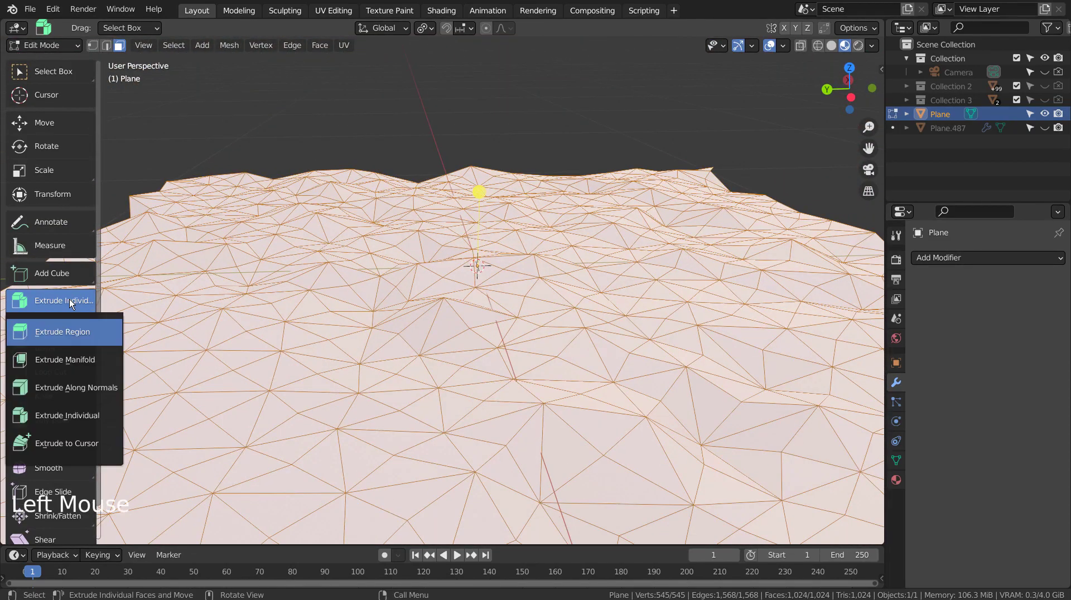
# - Extrude each triangle individually and scale each to 0.929 around Individual Origins
pyautogui.click(106, 421)
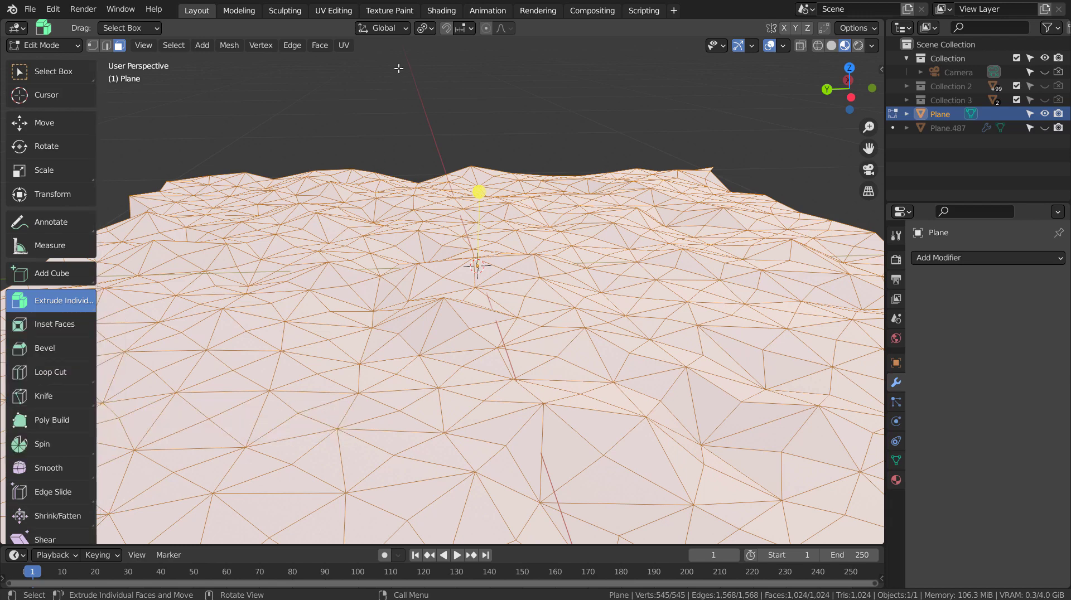
pyautogui.click(425, 29)
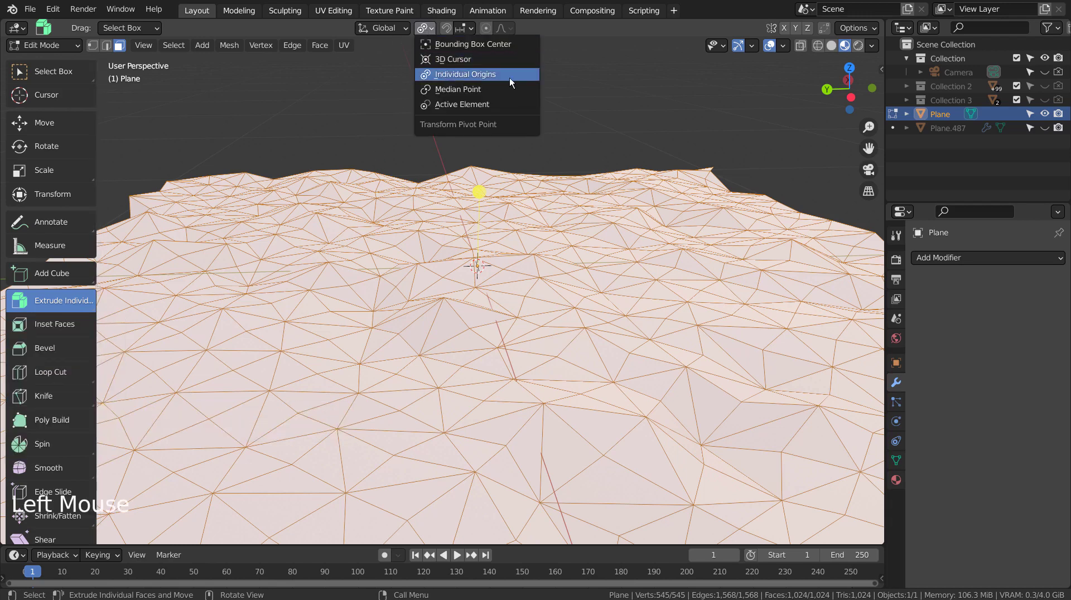
pyautogui.click(524, 78)
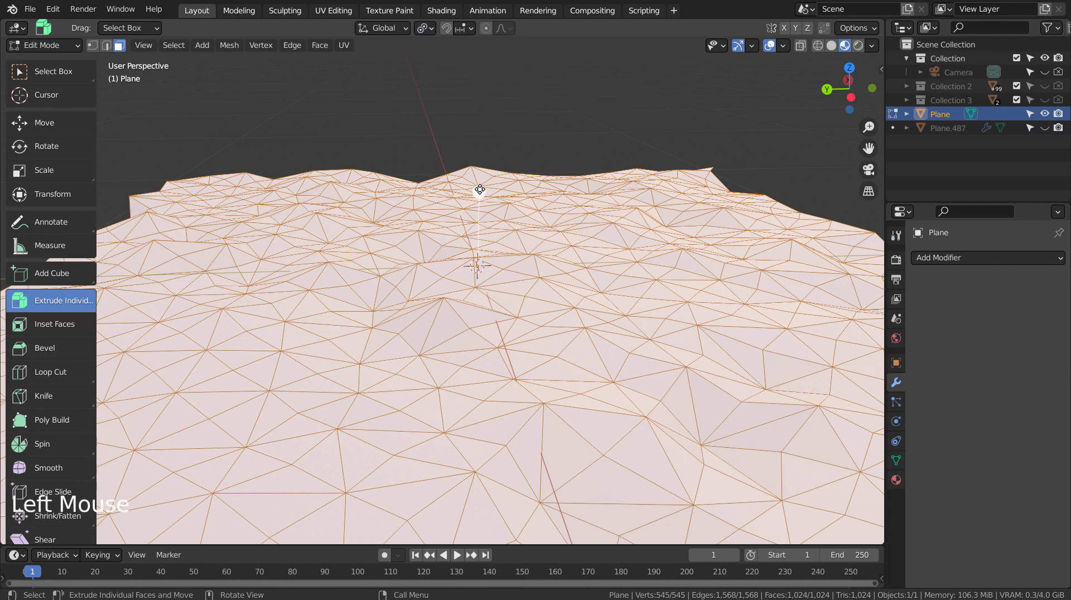
pyautogui.moveTo(479, 190)
pyautogui.mouseDown()
pyautogui.moveTo(480, 174)
pyautogui.moveTo(479, 217)
pyautogui.moveTo(480, 209)
pyautogui.mouseUp()
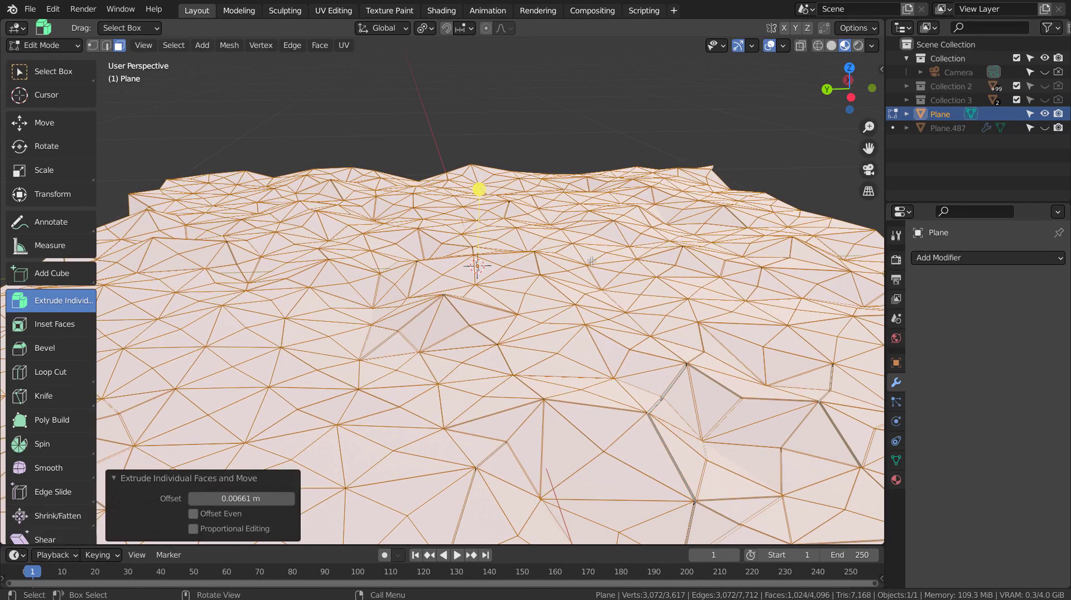
pyautogui.press('s')
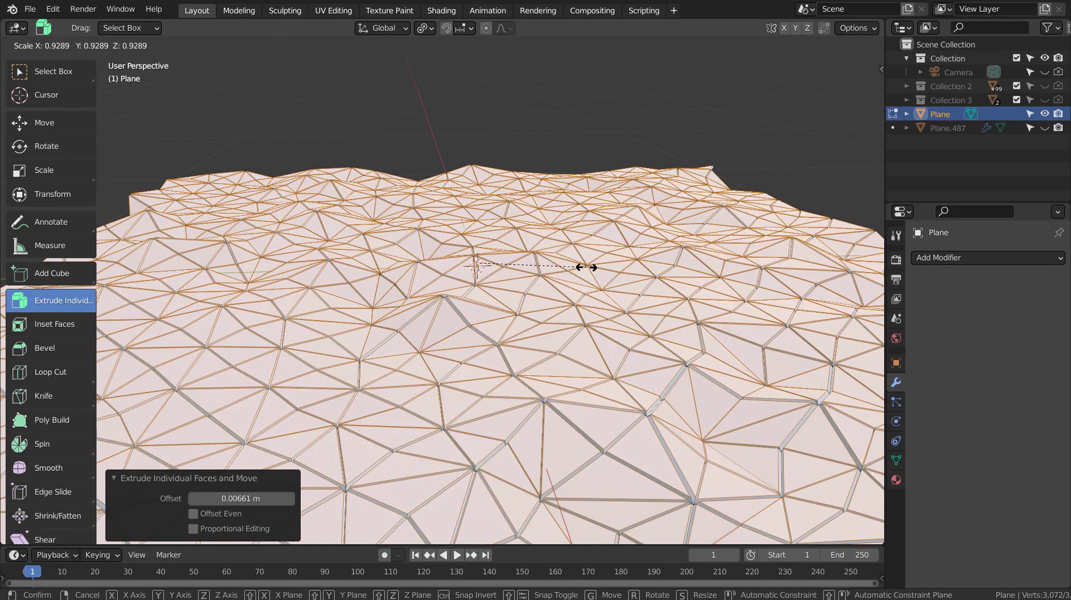
pyautogui.click(585, 267)
pyautogui.moveTo(585, 267); pyautogui.dragTo(550, 363, button='middle')
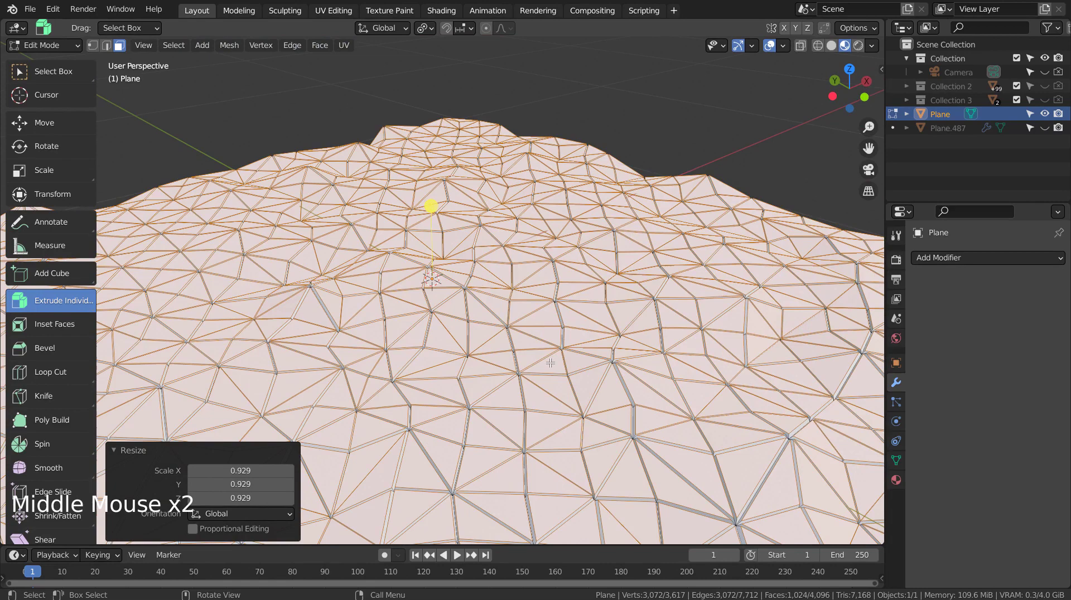
# - Separate the selected triangles into a new object, Plane.488
pyautogui.press('p')
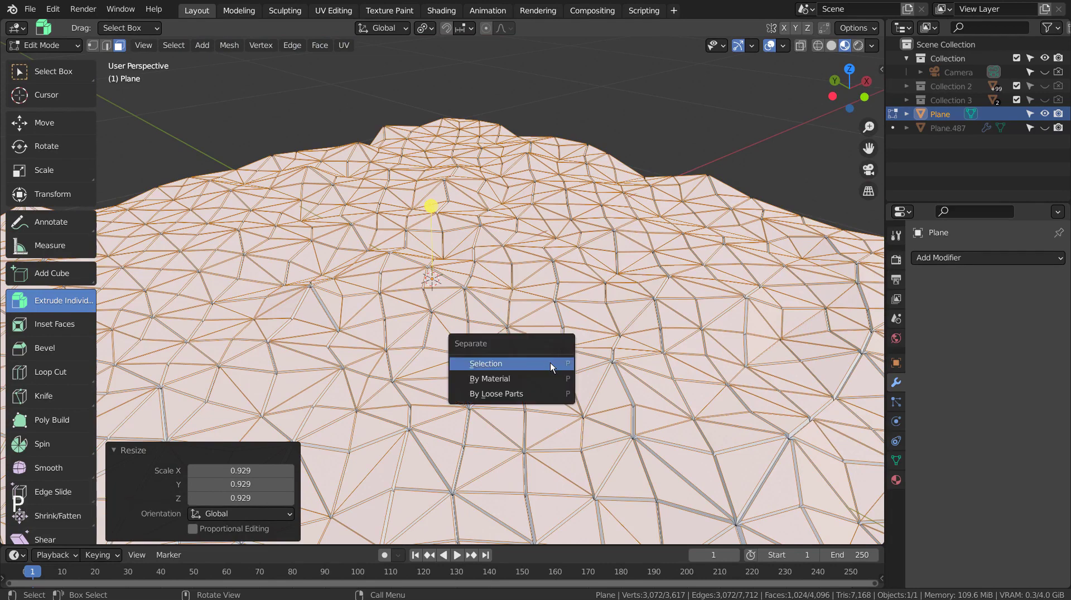
pyautogui.click(550, 363)
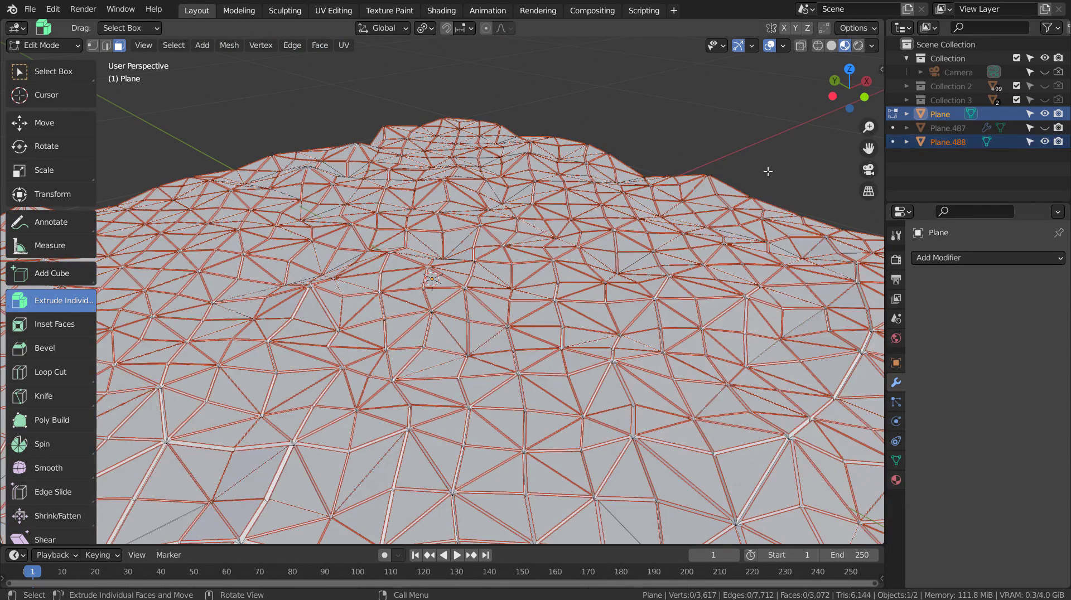
pyautogui.press('Tab')
# - Delete the original Plane and select Plane.488
pyautogui.click(943, 142)
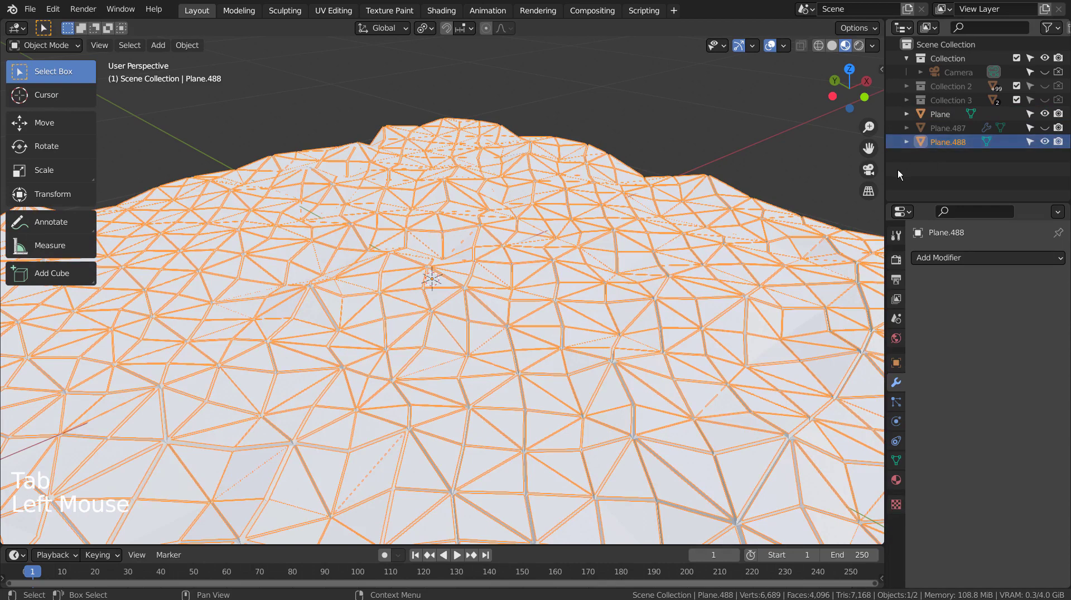
pyautogui.doubleClick(943, 115)
pyautogui.press('x')
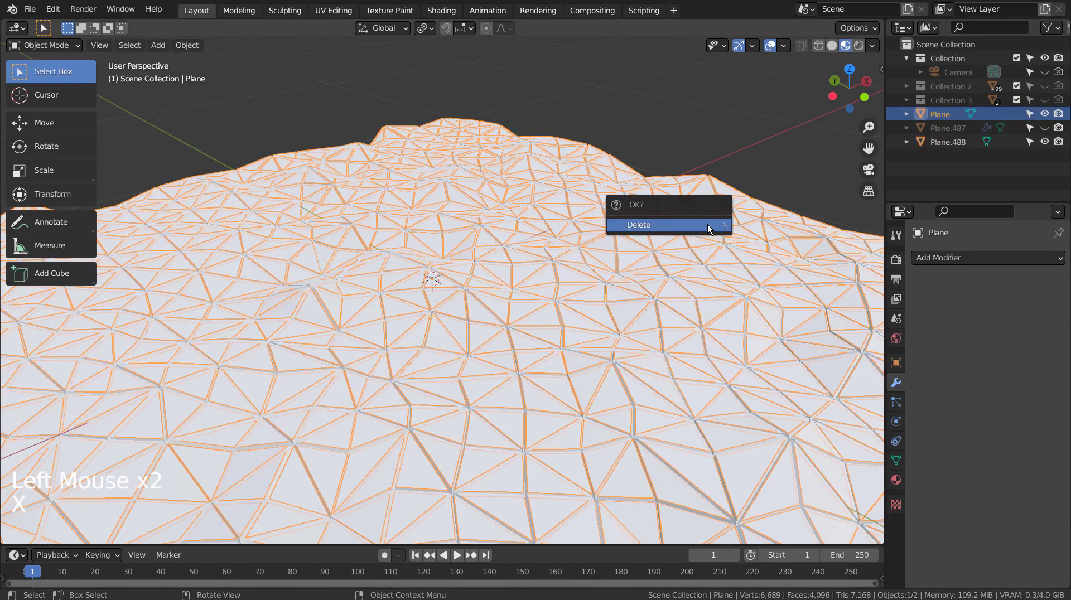
pyautogui.click(707, 224)
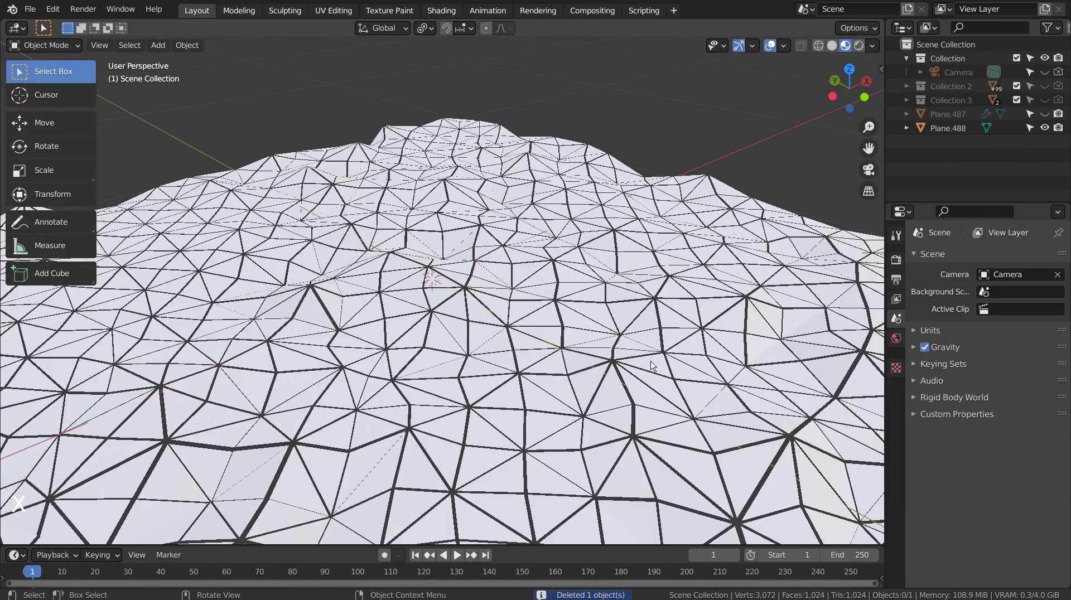
pyautogui.click(673, 372)
pyautogui.moveTo(701, 372); pyautogui.dragTo(601, 396, button='middle')
# - Unhide the wireframe copy Plane.487 over the separated triangles
pyautogui.press('Tab')
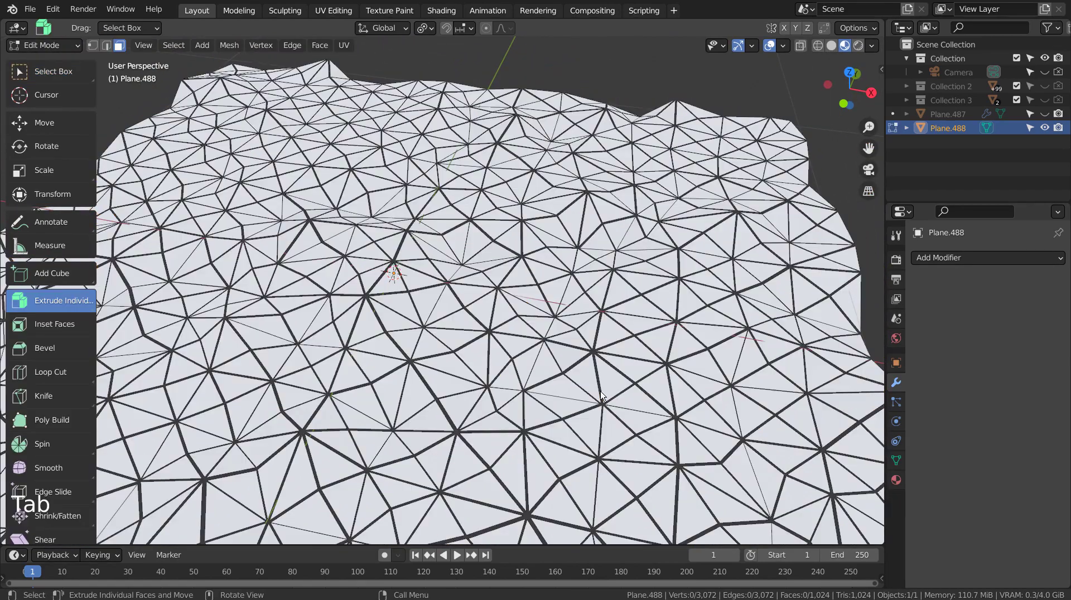
pyautogui.press('Tab')
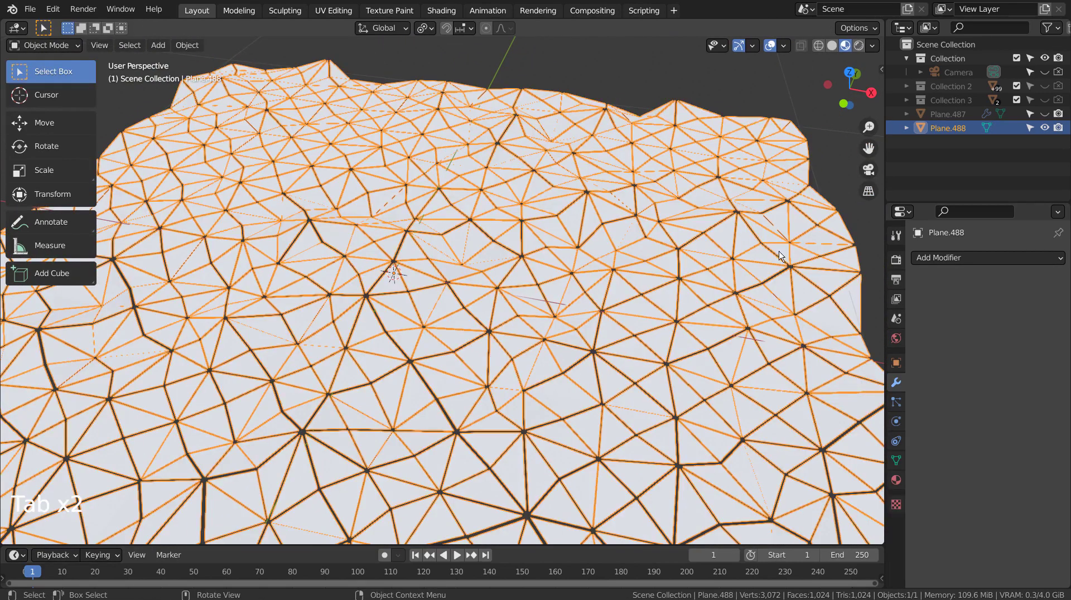
pyautogui.click(1044, 113)
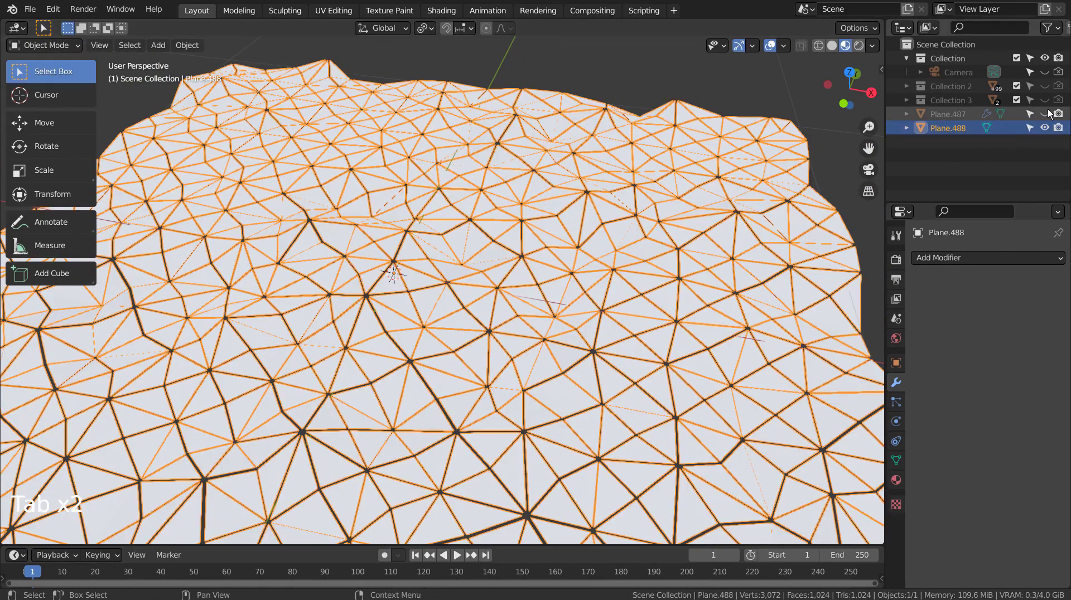
pyautogui.doubleClick(855, 213)
pyautogui.moveTo(856, 212); pyautogui.dragTo(653, 263, button='middle')
# - Set Plane.487's Wireframe modifier thickness to 0.01 m
pyautogui.click(945, 127)
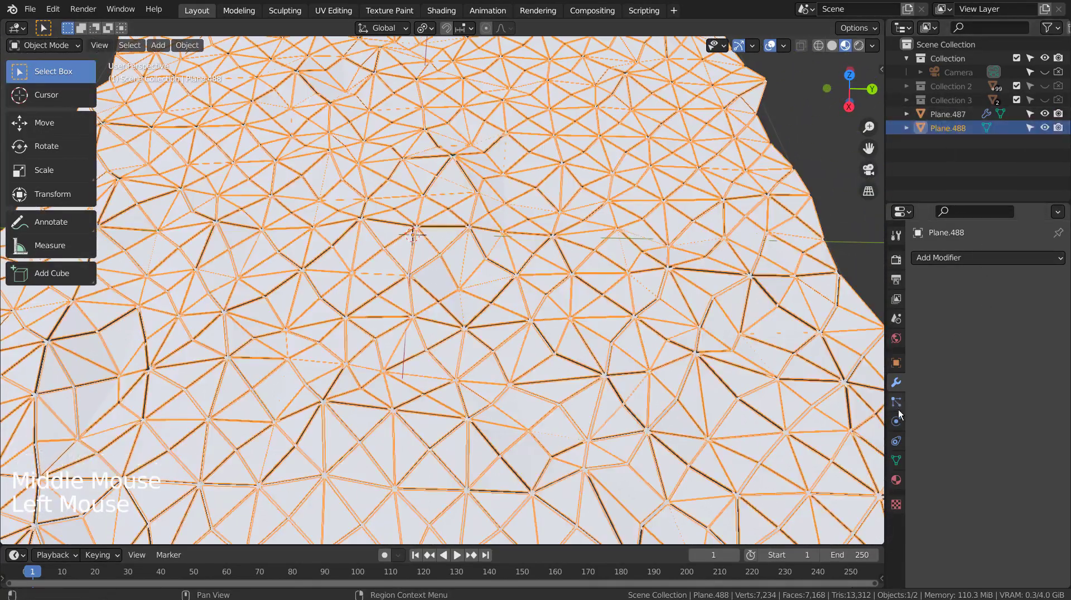
pyautogui.click(961, 110)
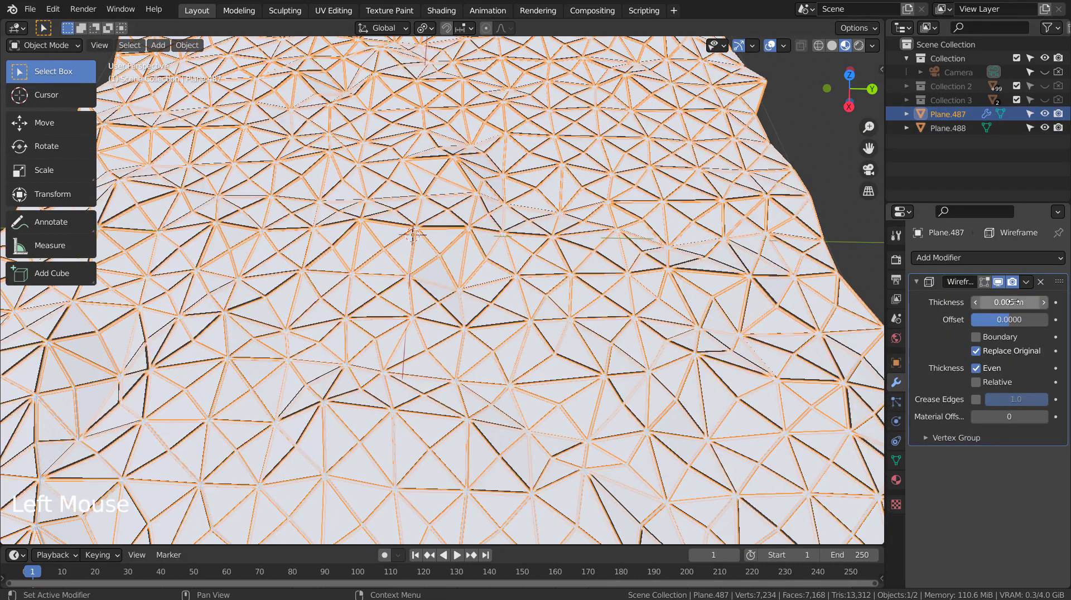
pyautogui.doubleClick(1014, 302)
pyautogui.press('BackSpace')
pyautogui.press('BackSpace')
pyautogui.press('Return')
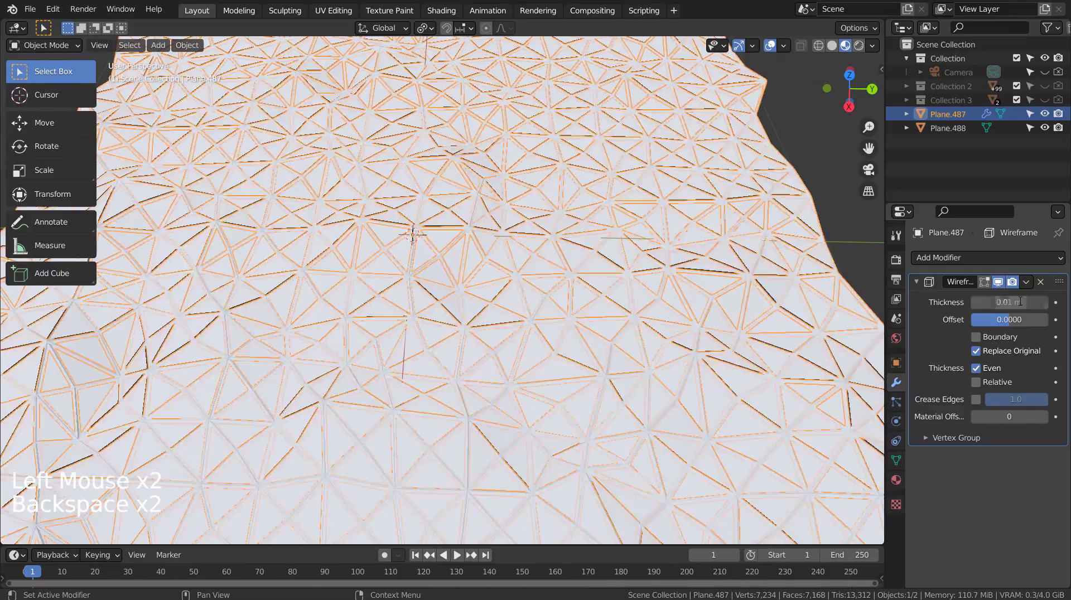
pyautogui.click(834, 204)
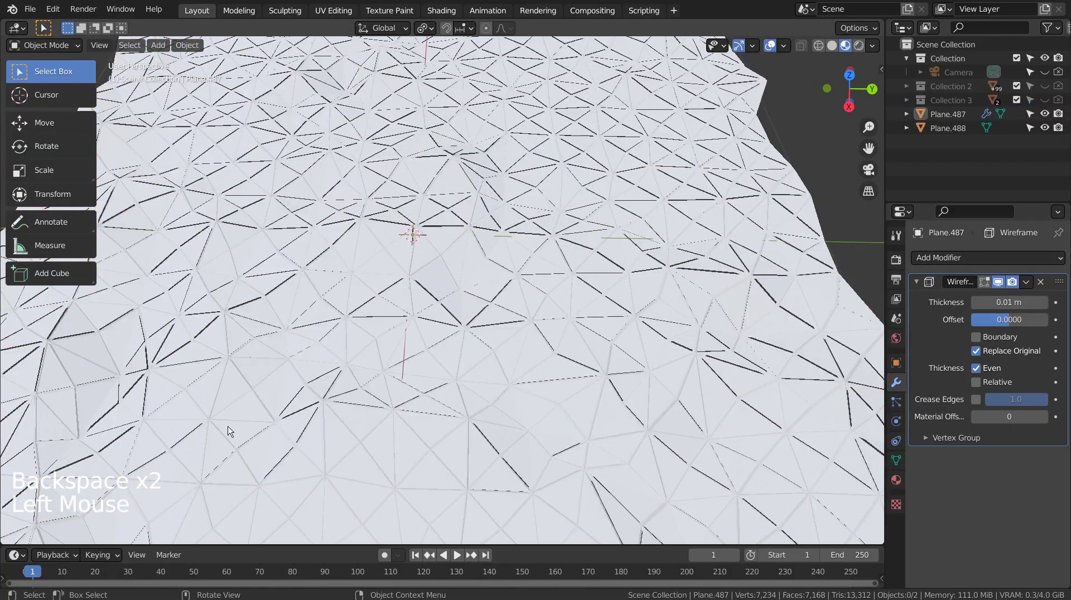
pyautogui.moveTo(229, 429); pyautogui.dragTo(402, 333, button='middle')
# - Select Plane.488 and assign Material.003 to it in the material settings
pyautogui.click(431, 332)
pyautogui.moveTo(567, 326); pyautogui.dragTo(582, 289, button='middle')
pyautogui.click(784, 119)
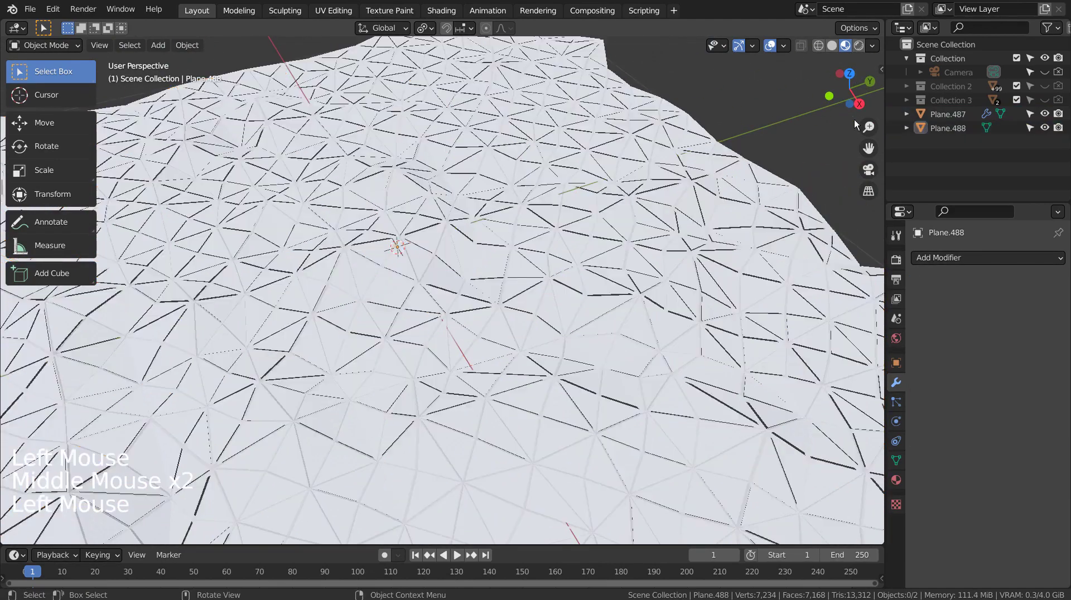
pyautogui.click(948, 114)
pyautogui.click(947, 128)
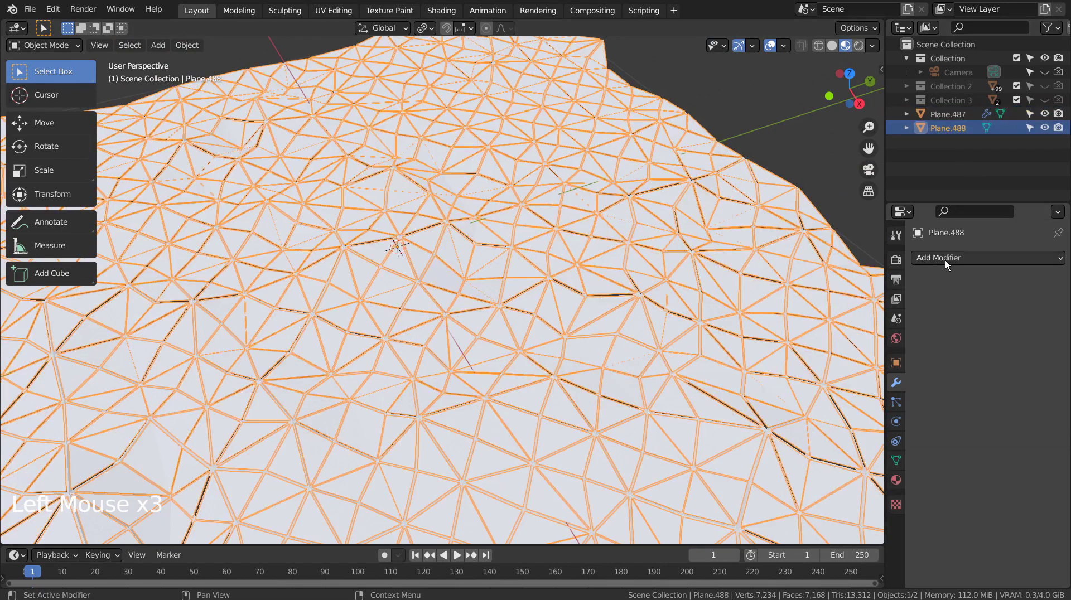
pyautogui.click(896, 479)
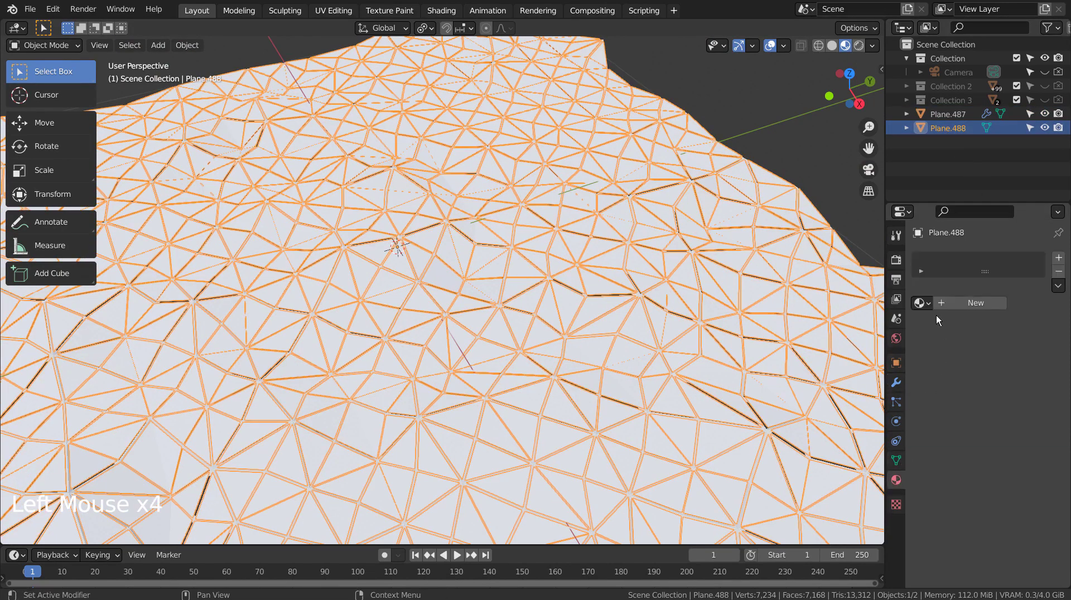
pyautogui.moveTo(920, 303); pyautogui.dragTo(892, 365)
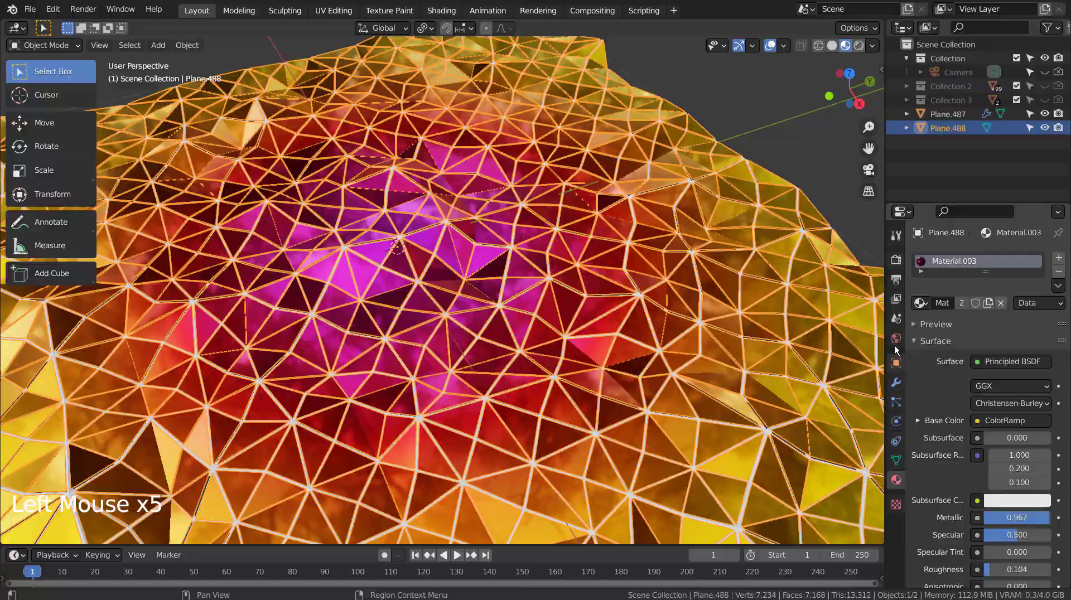
pyautogui.click(796, 143)
pyautogui.moveTo(795, 144); pyautogui.dragTo(312, 237, button='middle')
# - Try Material.002, Material.001 and Material, then settle on the pink-and-gold Material.003
pyautogui.click(919, 304)
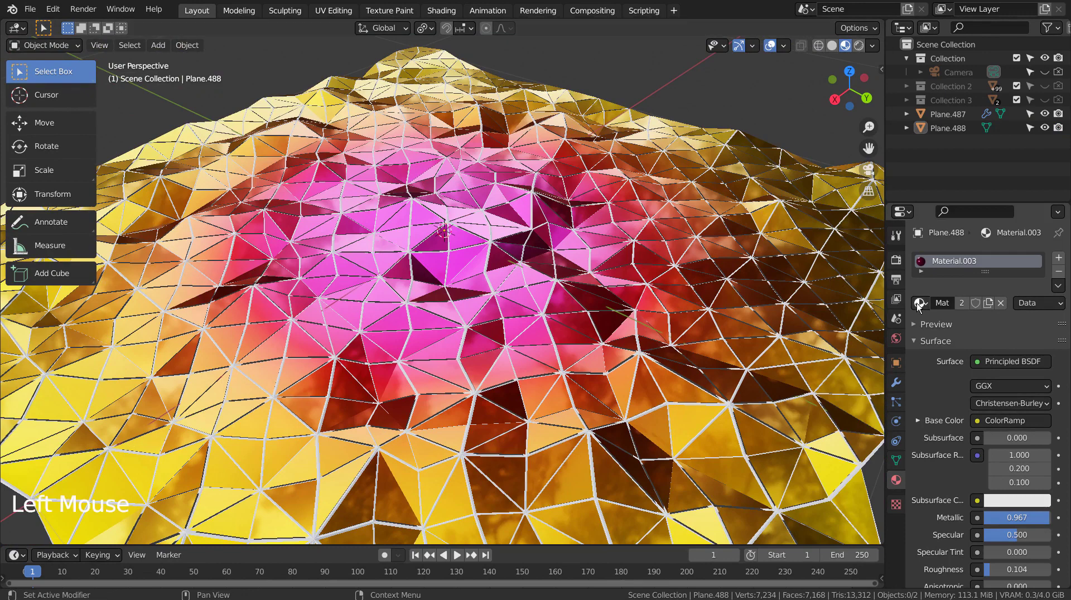
pyautogui.click(905, 351)
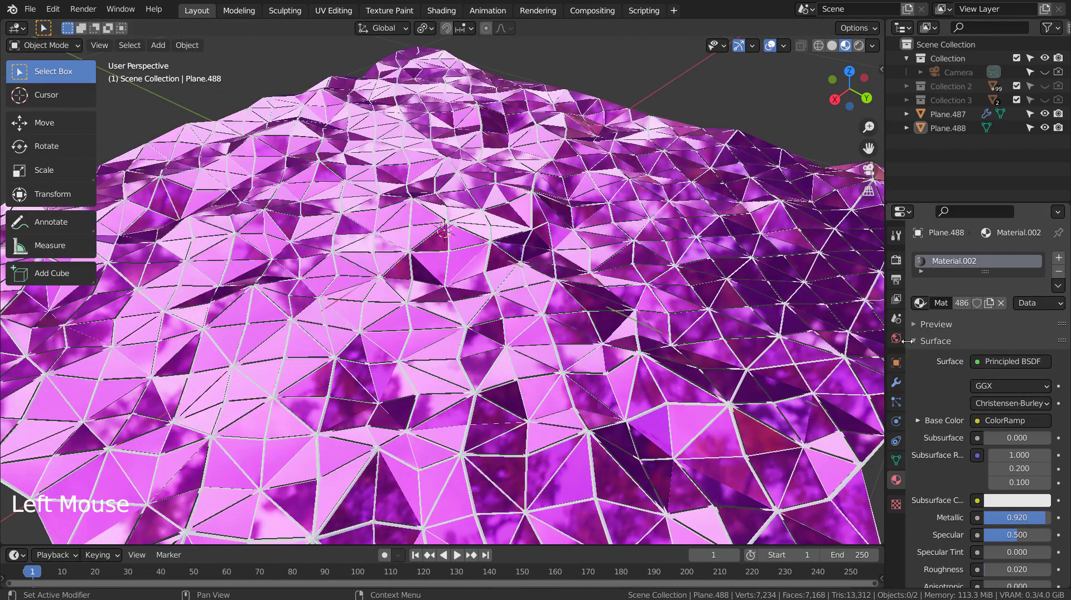
pyautogui.click(920, 304)
pyautogui.click(923, 329)
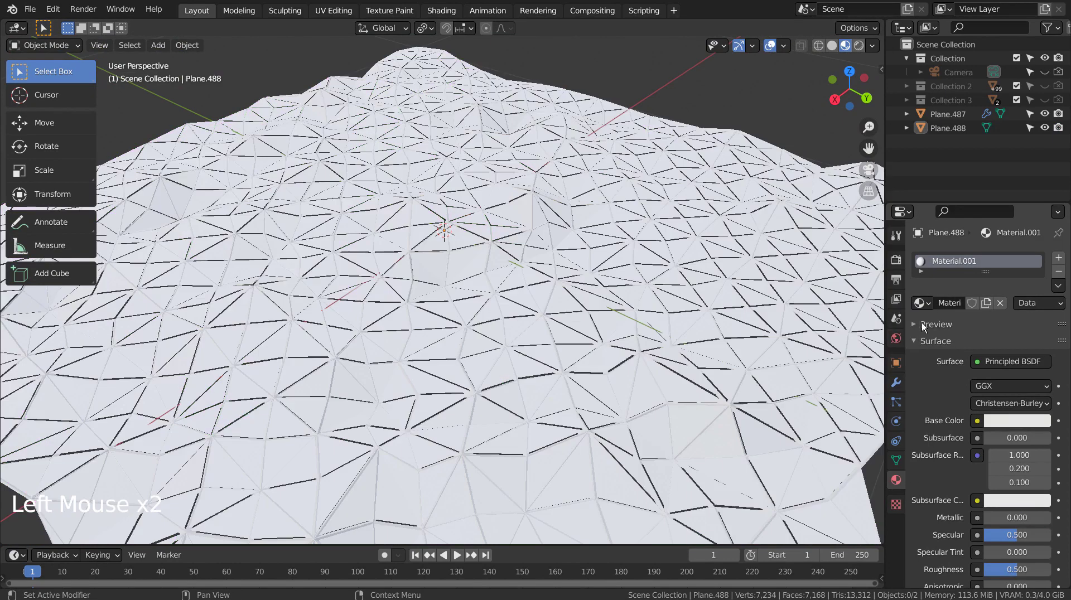
pyautogui.click(920, 303)
pyautogui.click(837, 324)
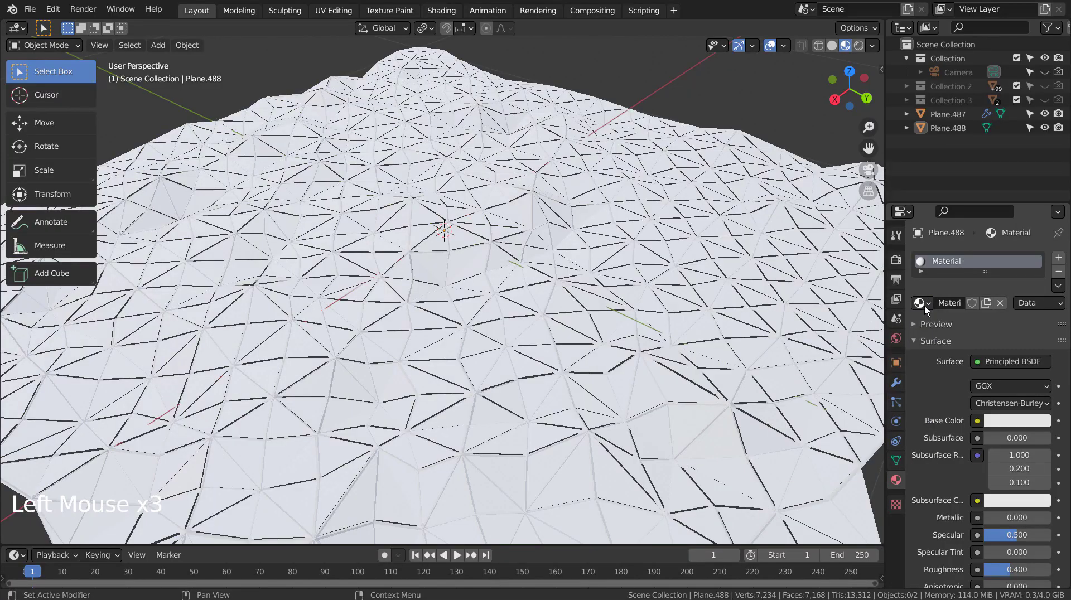
pyautogui.click(920, 303)
pyautogui.click(837, 364)
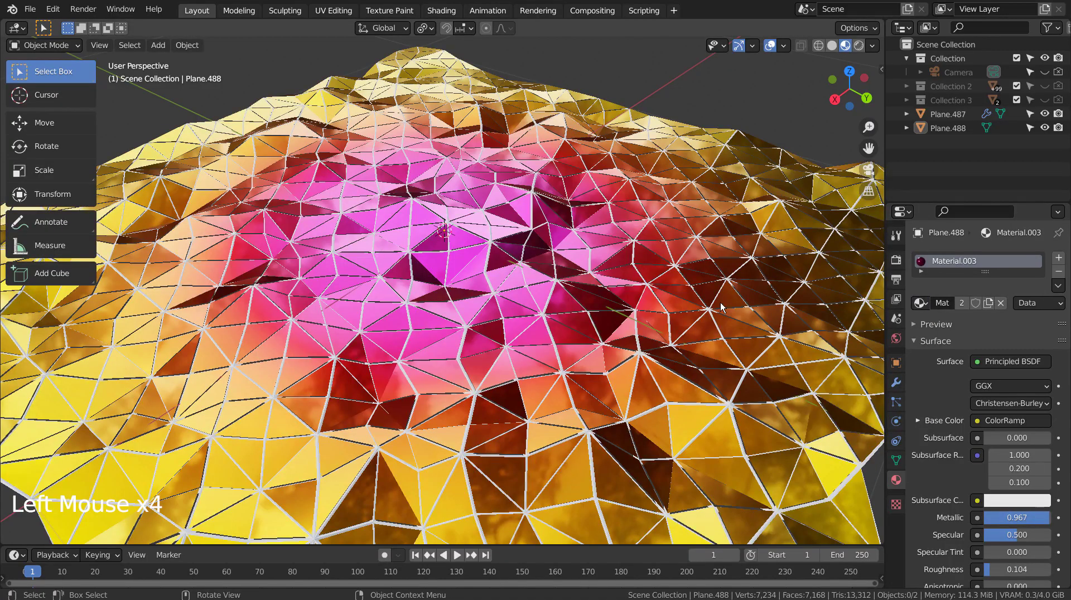
pyautogui.moveTo(750, 302); pyautogui.dragTo(728, 300, button='middle')
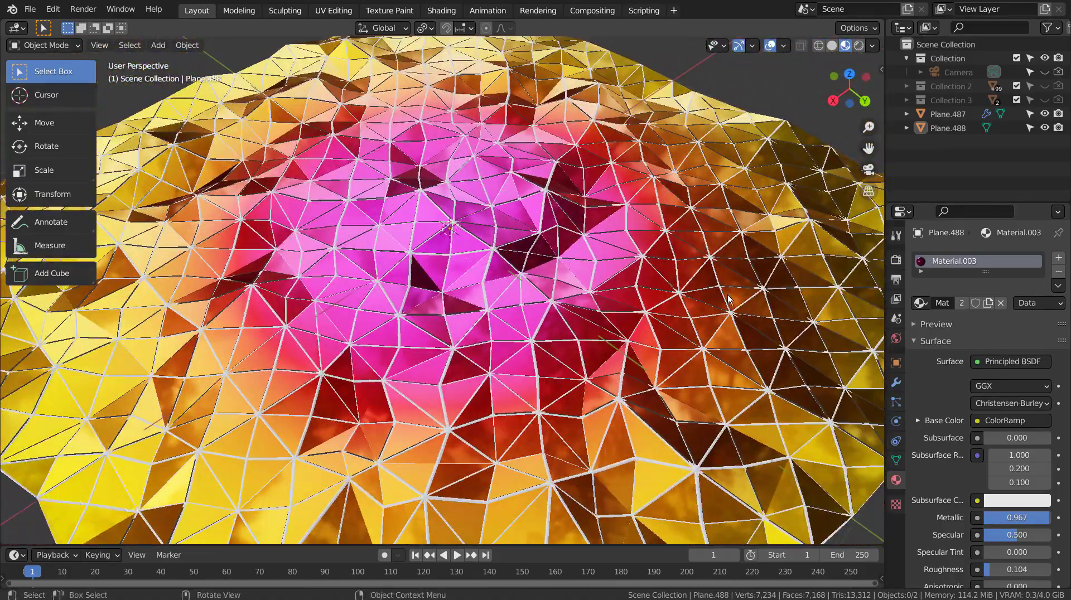
# - Assign gold Material.003 to Plane.487 and purple Material.002 to Plane.488, then show World properties
pyautogui.click(948, 115)
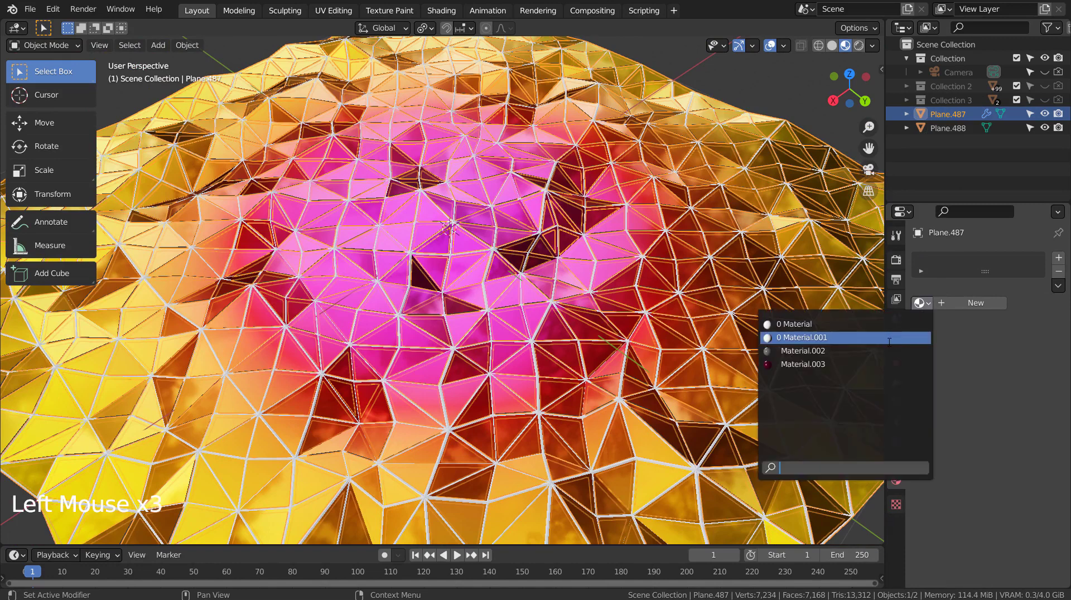
pyautogui.click(813, 363)
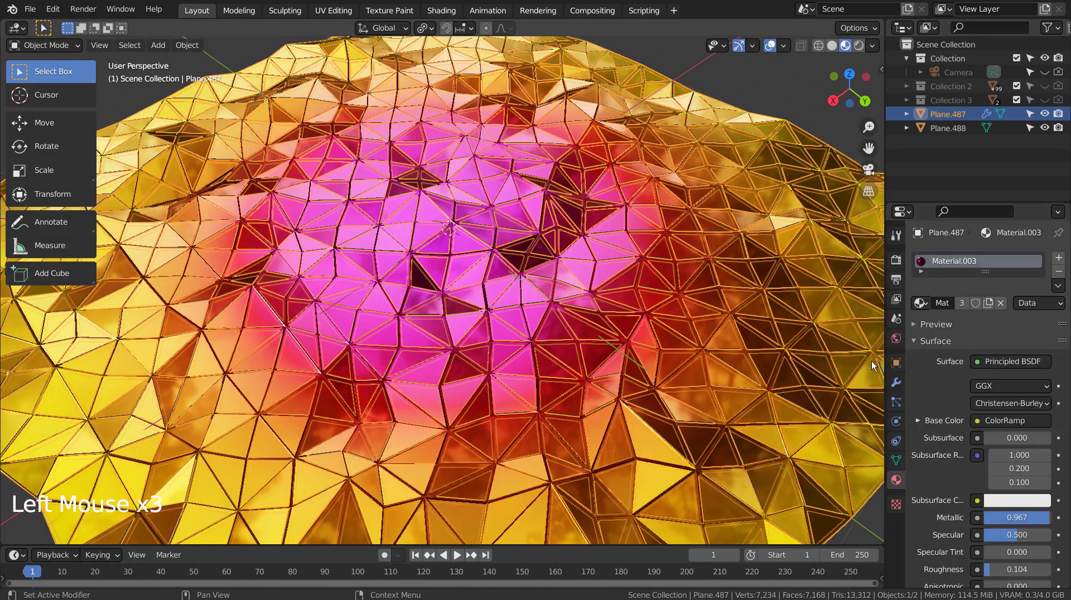
pyautogui.click(947, 128)
pyautogui.click(920, 303)
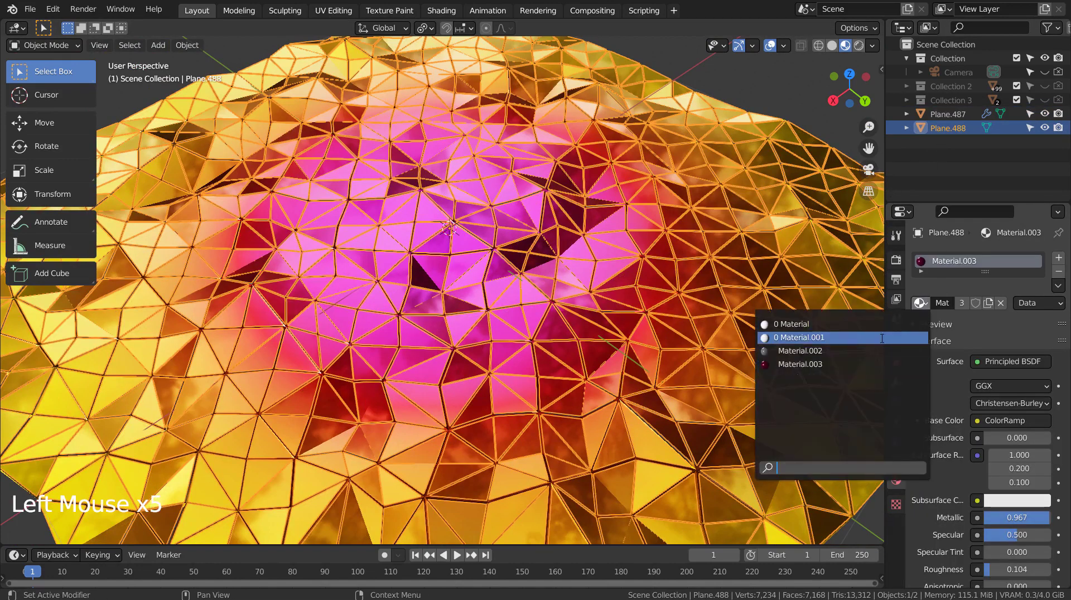
pyautogui.click(791, 350)
pyautogui.moveTo(781, 282); pyautogui.dragTo(741, 119, button='middle')
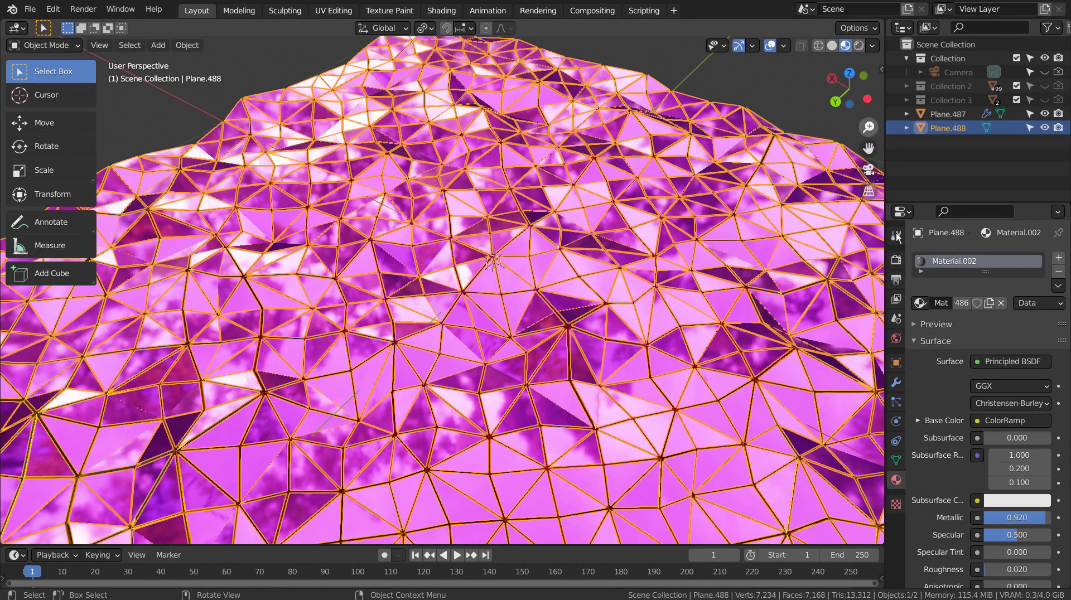
pyautogui.click(896, 338)
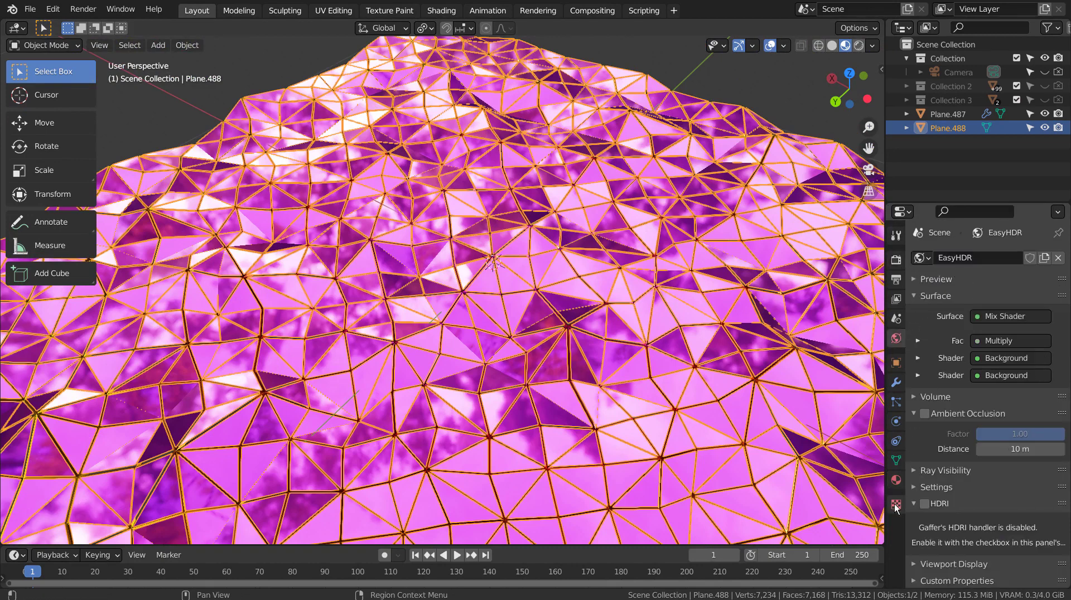
# - In the Easy HDRI sidebar, load the HDRI folder and choose the comfy_cafe_4k environment
pyautogui.press('n')
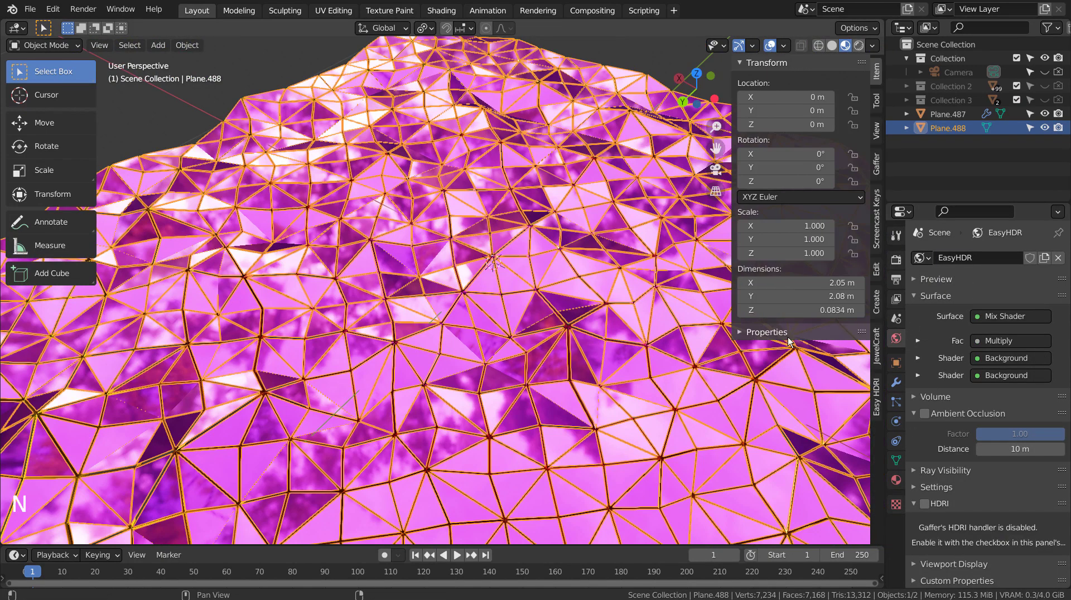
pyautogui.click(876, 397)
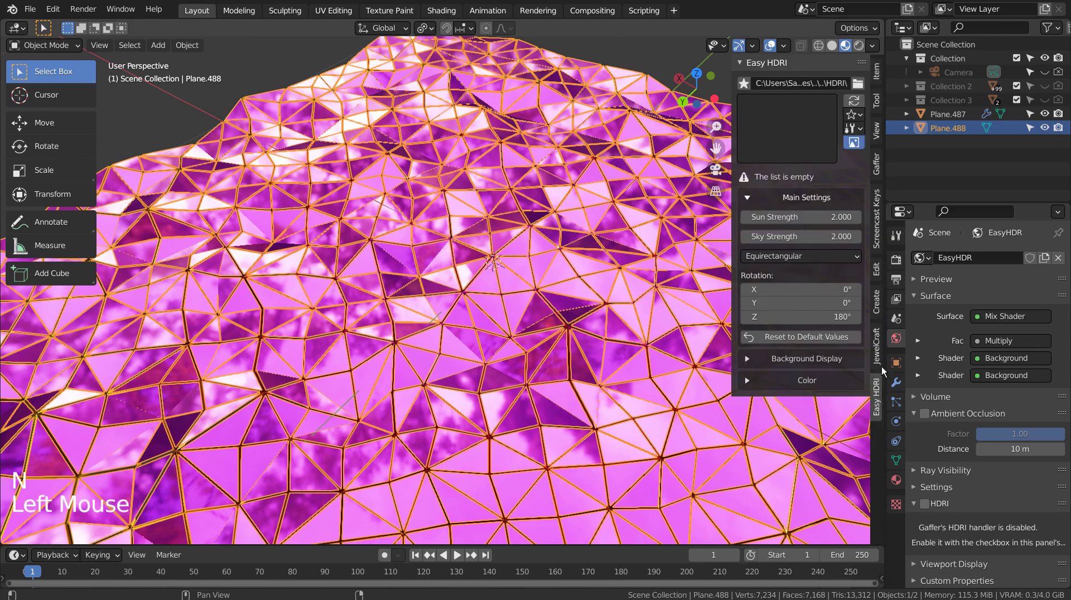
pyautogui.click(857, 83)
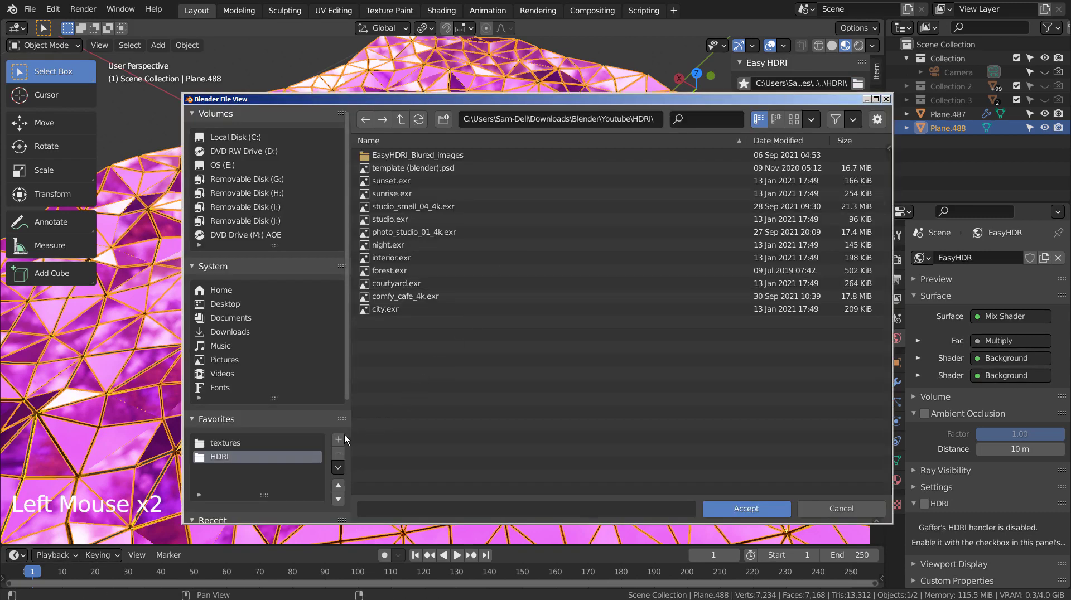
pyautogui.click(744, 507)
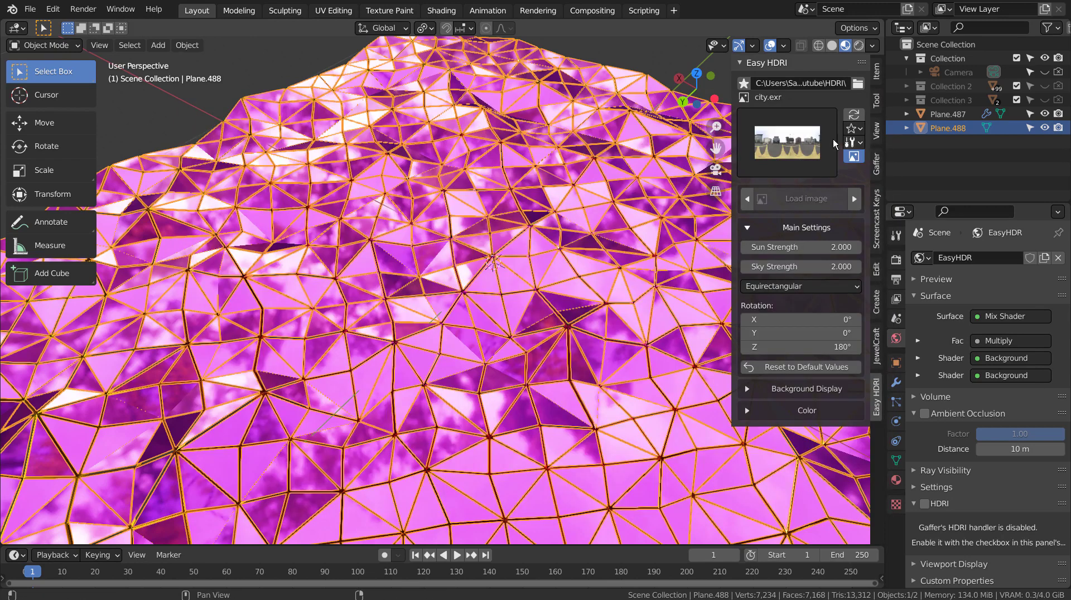
pyautogui.click(786, 142)
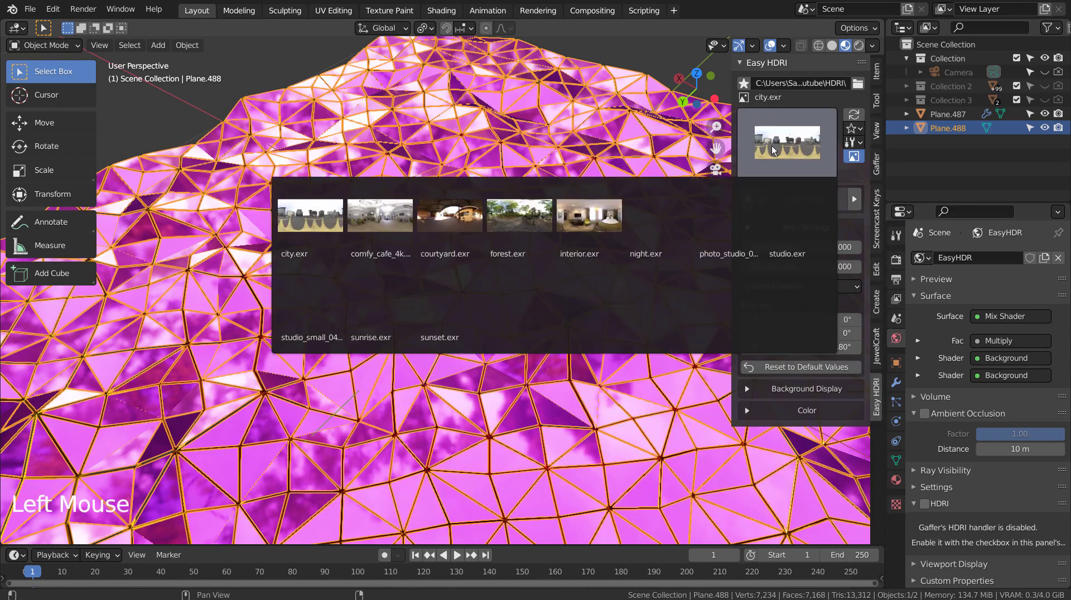
pyautogui.click(389, 215)
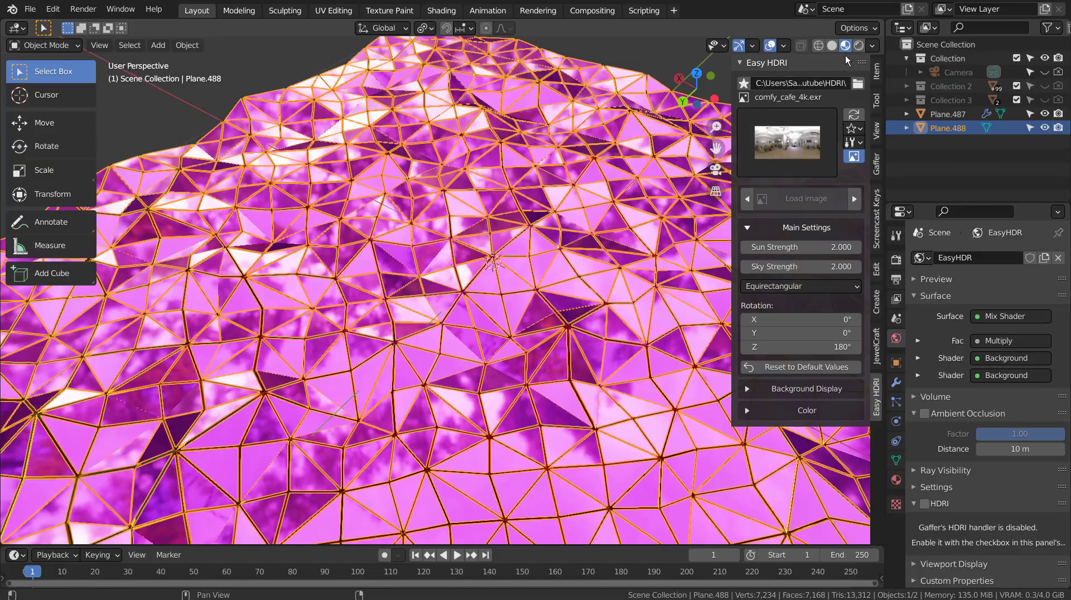
# - Preview the HDRI-lit mesh in Rendered shading, then return to Material Preview at a wider angle
pyautogui.click(860, 46)
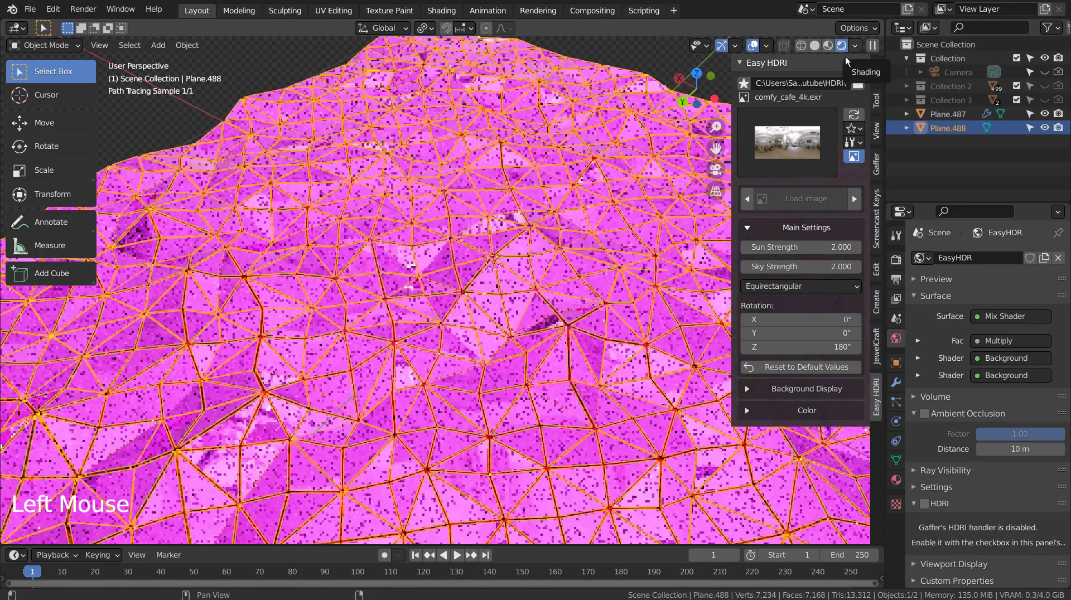
pyautogui.moveTo(368, 201); pyautogui.dragTo(446, 312, button='middle')
pyautogui.click(828, 48)
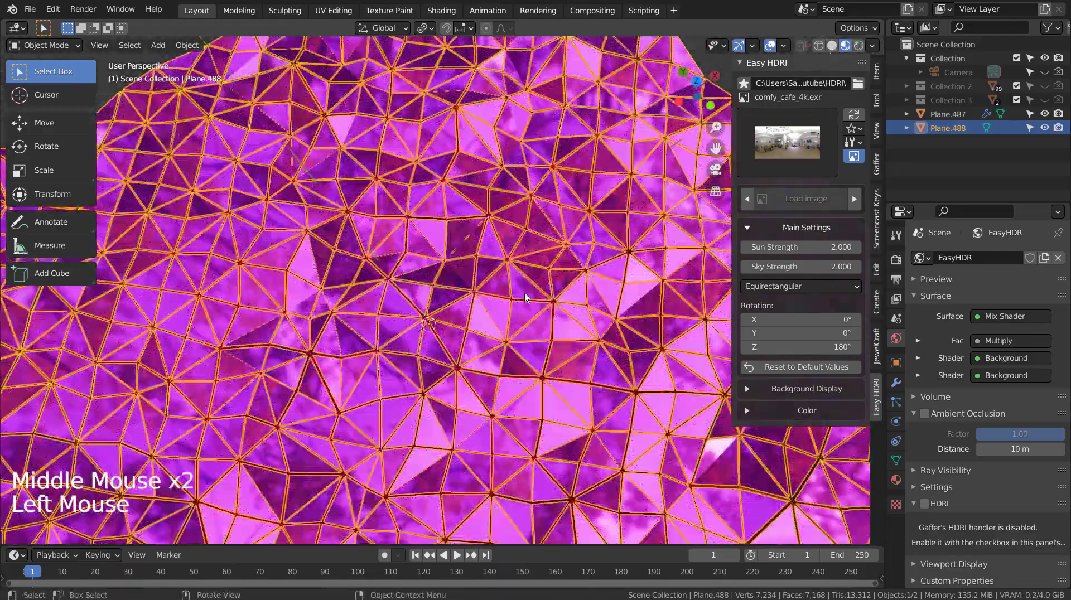
pyautogui.moveTo(586, 246); pyautogui.dragTo(602, 256, button='middle')
pyautogui.moveTo(551, 307); pyautogui.dragTo(604, 300, button='middle')
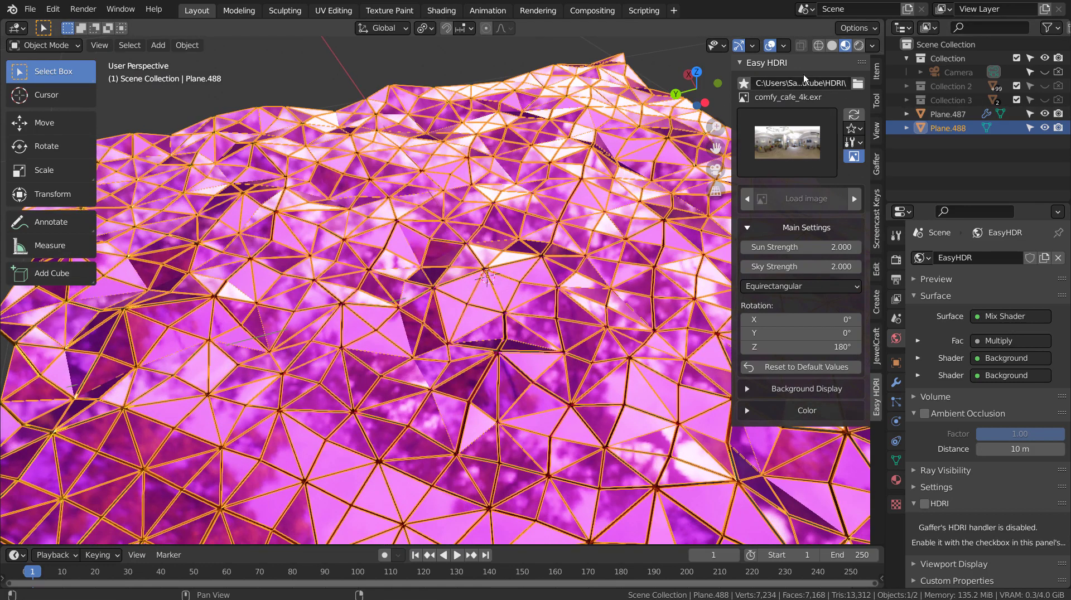
# - In Shading, maximize the node editor to inspect Material.002's Object Info, ColorRamp and Principled BSDF nodes
pyautogui.click(441, 10)
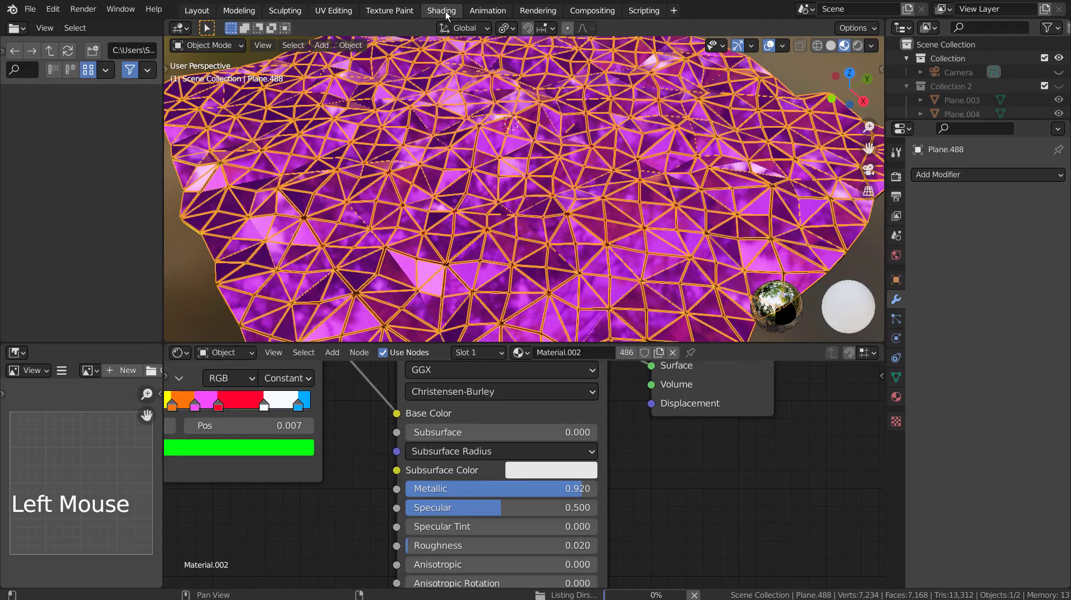
pyautogui.scroll(-2, 565, 437)
pyautogui.scroll(-6, 565, 437)
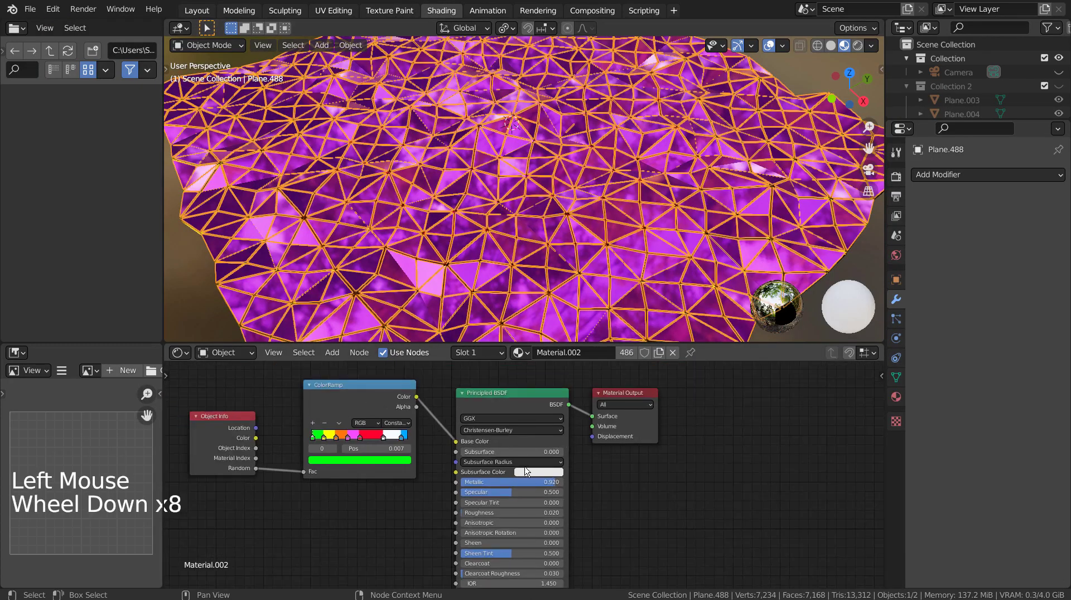
pyautogui.click(409, 541)
pyautogui.hotkey('ctrl', 'space')
pyautogui.scroll(-4, 558, 446)
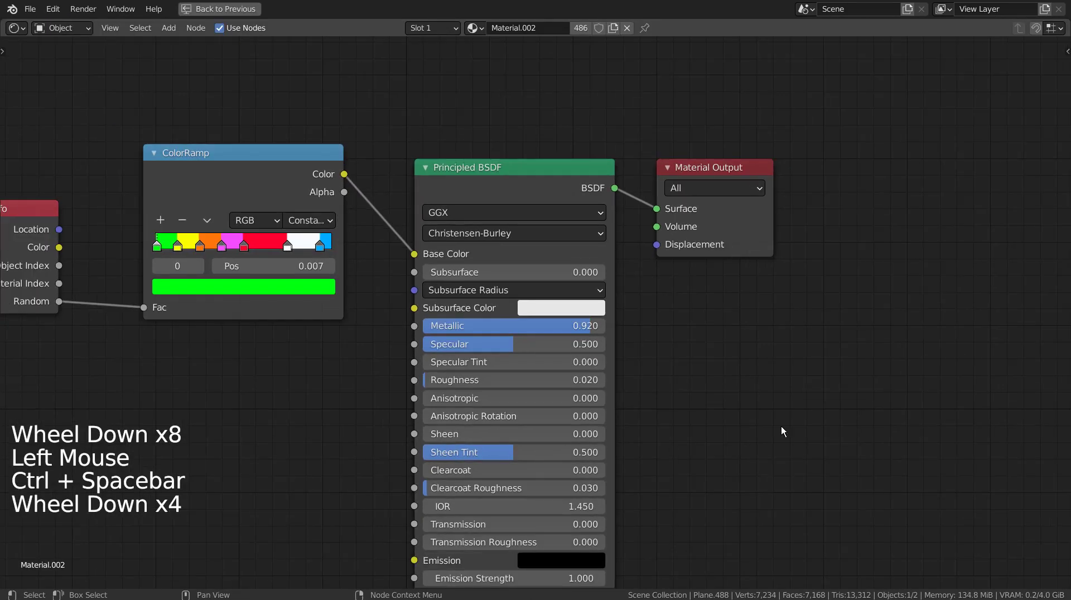
pyautogui.keyDown('shift'); pyautogui.moveTo(797, 429); pyautogui.dragTo(930, 328, button='middle'); pyautogui.keyUp('shift')
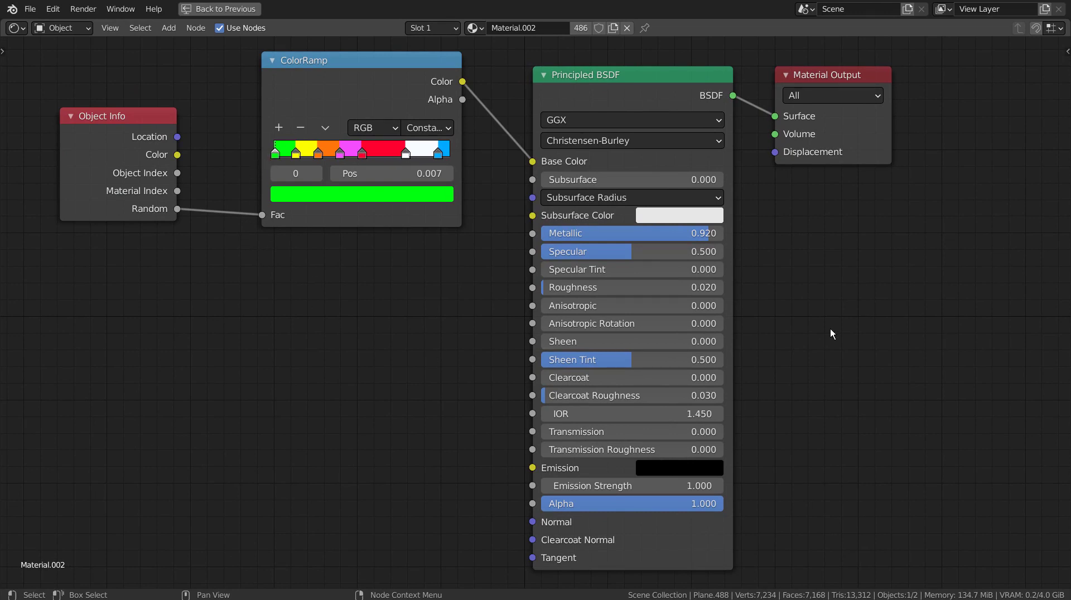
pyautogui.hotkey('ctrl', 'space')
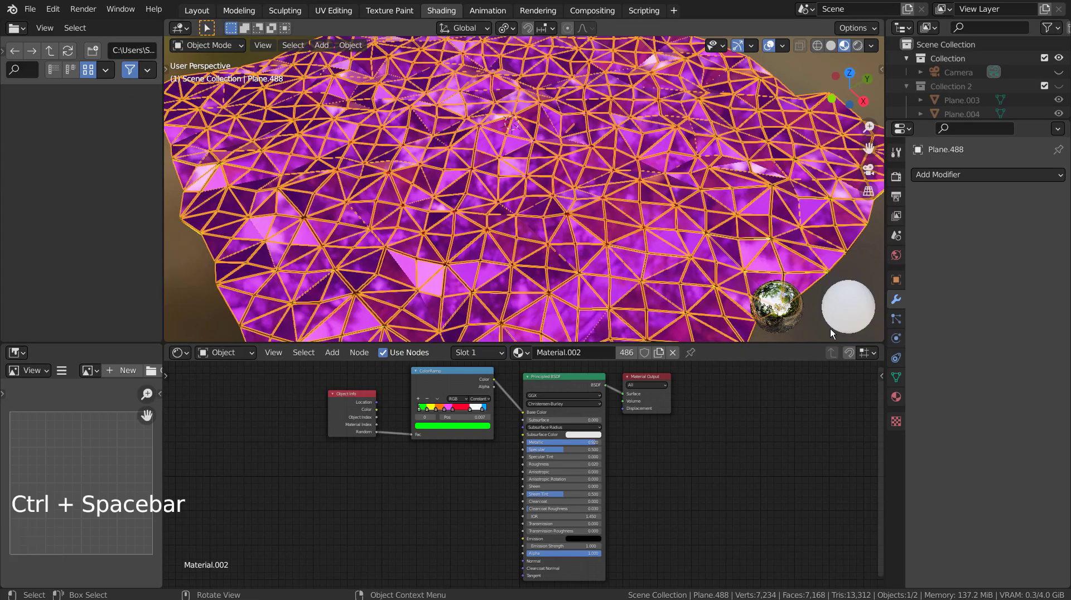
# - Collapse Collection 2 and Collection 3 in the Outliner
pyautogui.scroll(-8, 973, 98)
pyautogui.scroll(4, 968, 95)
pyautogui.middleClick(963, 91)
pyautogui.scroll(9, 962, 91)
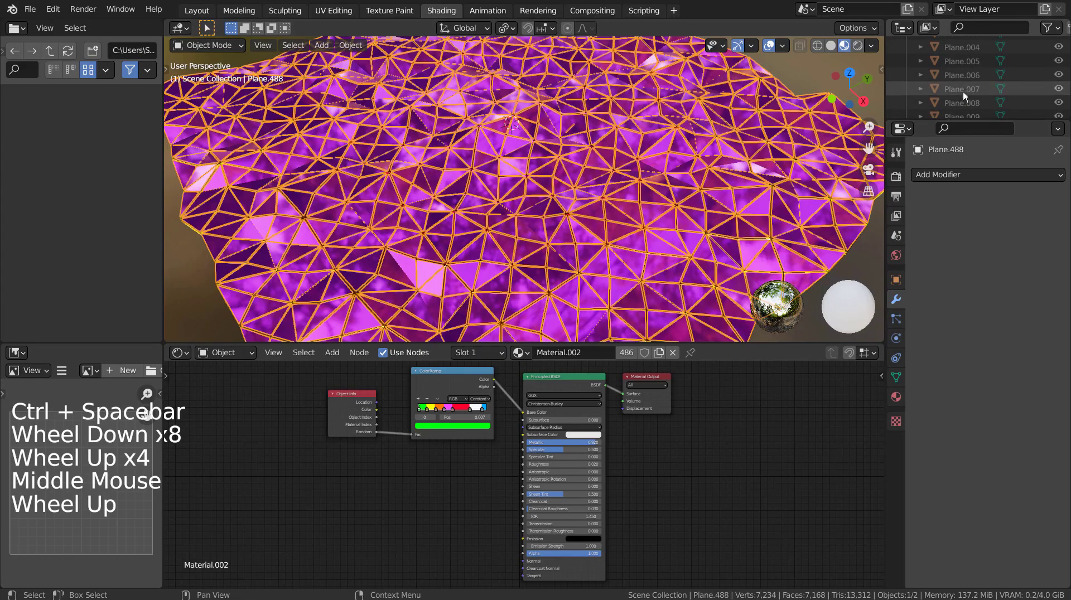
pyautogui.click(911, 87)
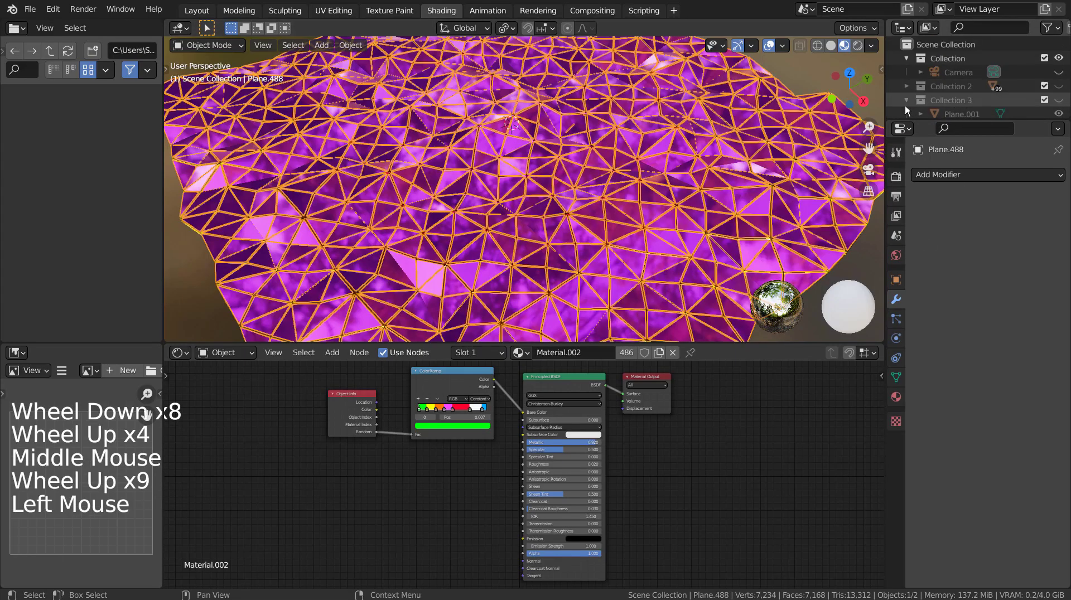
# - Fold away Collection 2 and 3 and make Plane.487 the active object
pyautogui.click(905, 105)
pyautogui.scroll(-3, 929, 98)
pyautogui.click(951, 92)
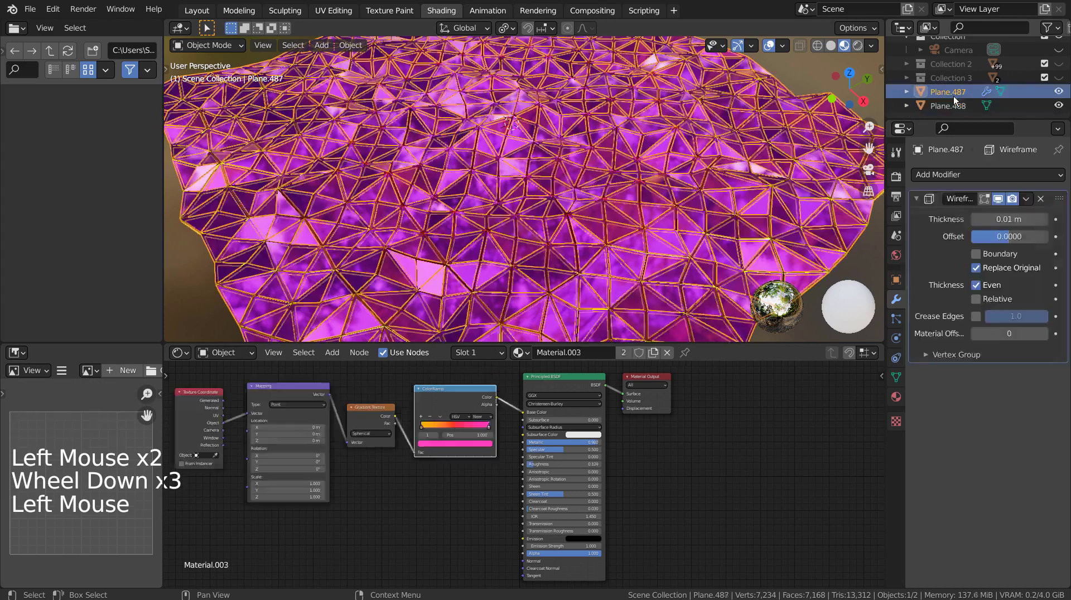
# - Maximize the node editor to view Material.003's Texture Coordinate, Mapping, Spherical Gradient and ColorRamp nodes
pyautogui.doubleClick(742, 480)
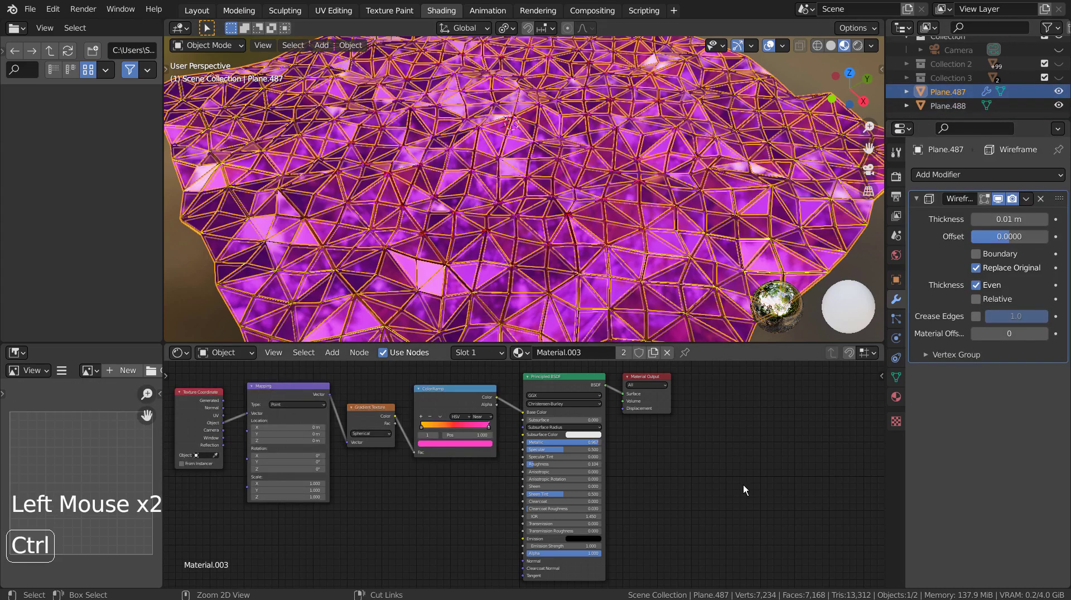
pyautogui.hotkey('ctrl', 'space')
pyautogui.scroll(-3, 741, 399)
pyautogui.keyDown('shift'); pyautogui.moveTo(420, 387); pyautogui.dragTo(606, 363, button='middle'); pyautogui.keyUp('shift')
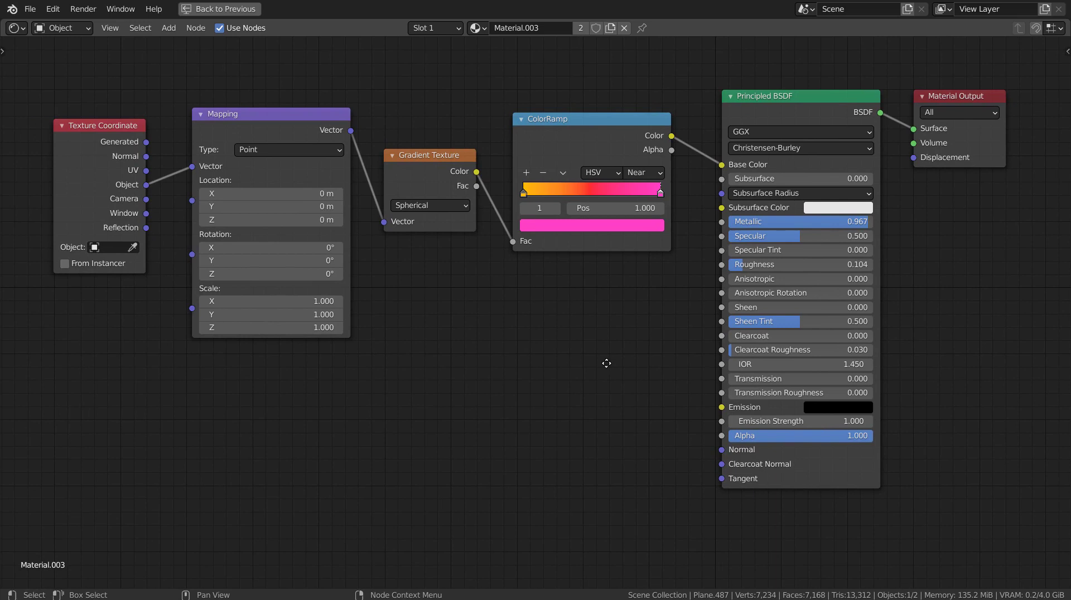
pyautogui.hotkey('ctrl', 'space')
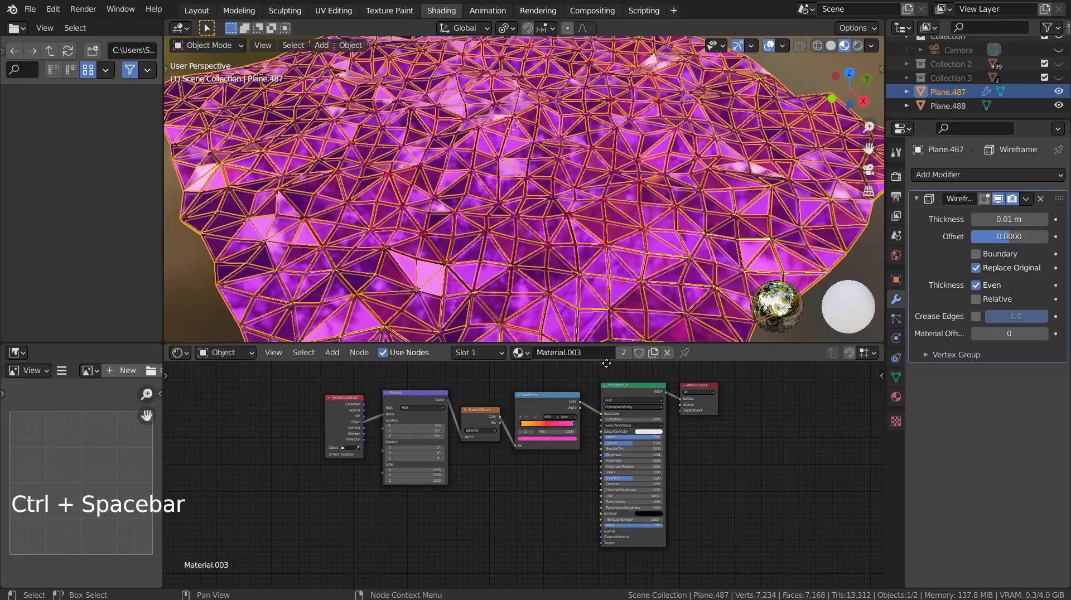
# - In the Layout workspace, make Plane.488 active and hide the wireframe Plane.487
pyautogui.click(196, 13)
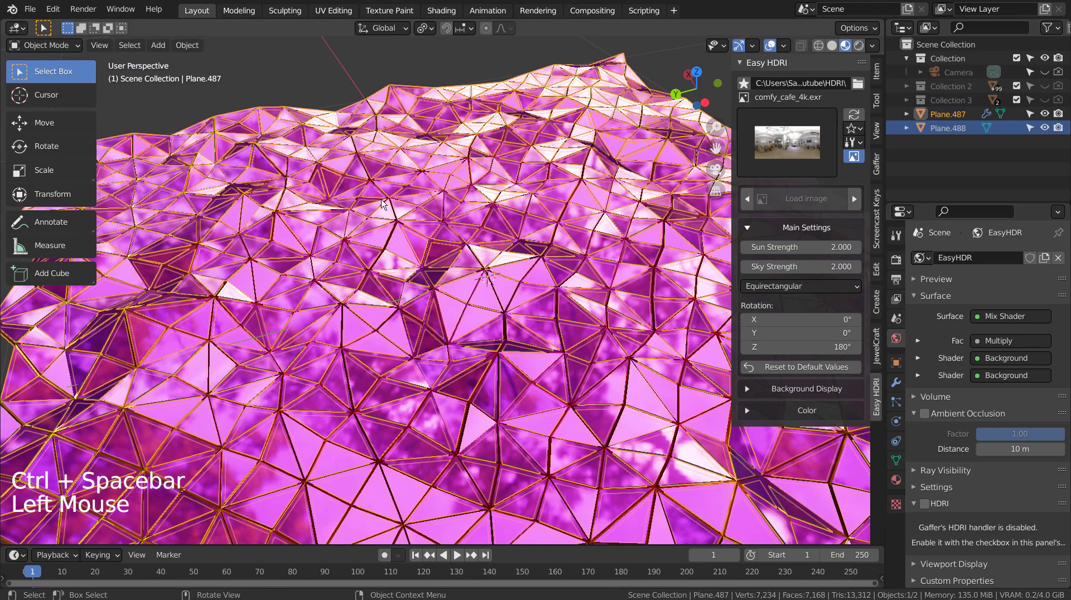
pyautogui.moveTo(620, 423); pyautogui.dragTo(334, 431, button='middle')
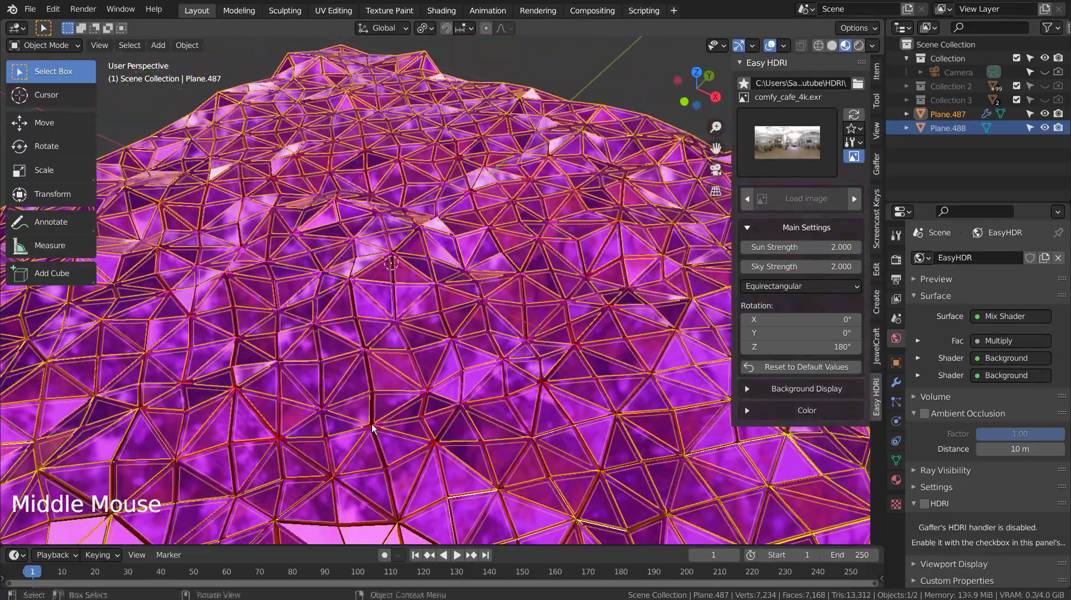
pyautogui.click(942, 126)
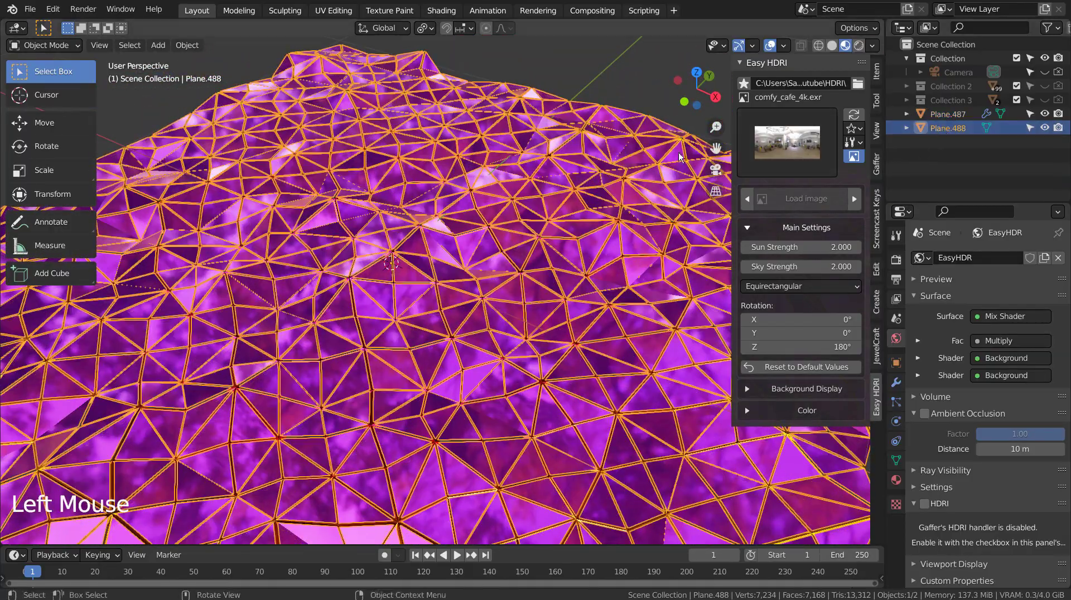
pyautogui.click(1044, 114)
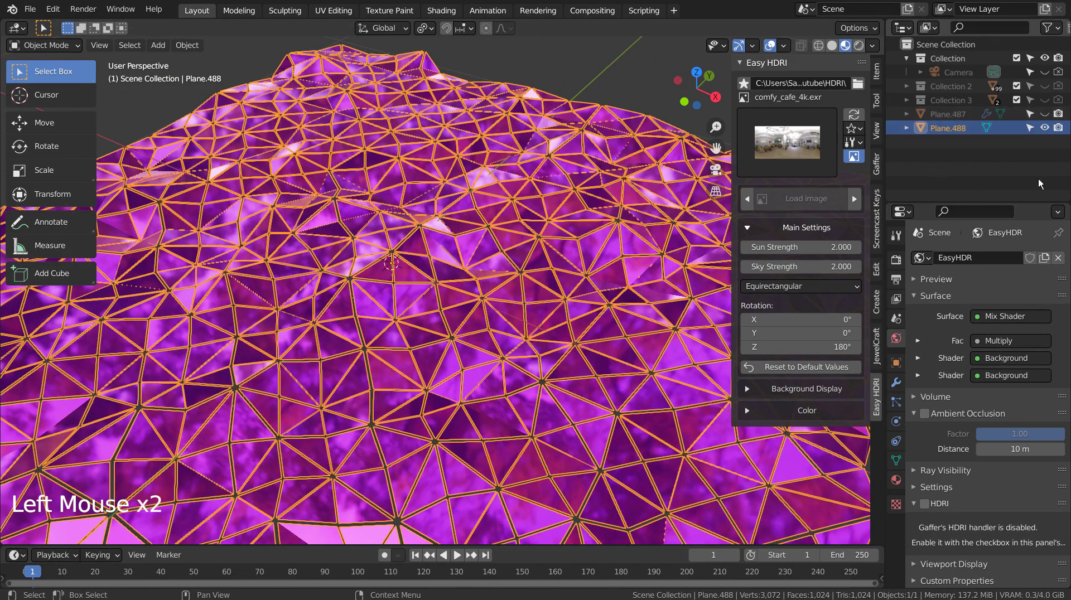
# - Separate all of Plane.488 by loose parts into individual triangle objects
pyautogui.press('Tab')
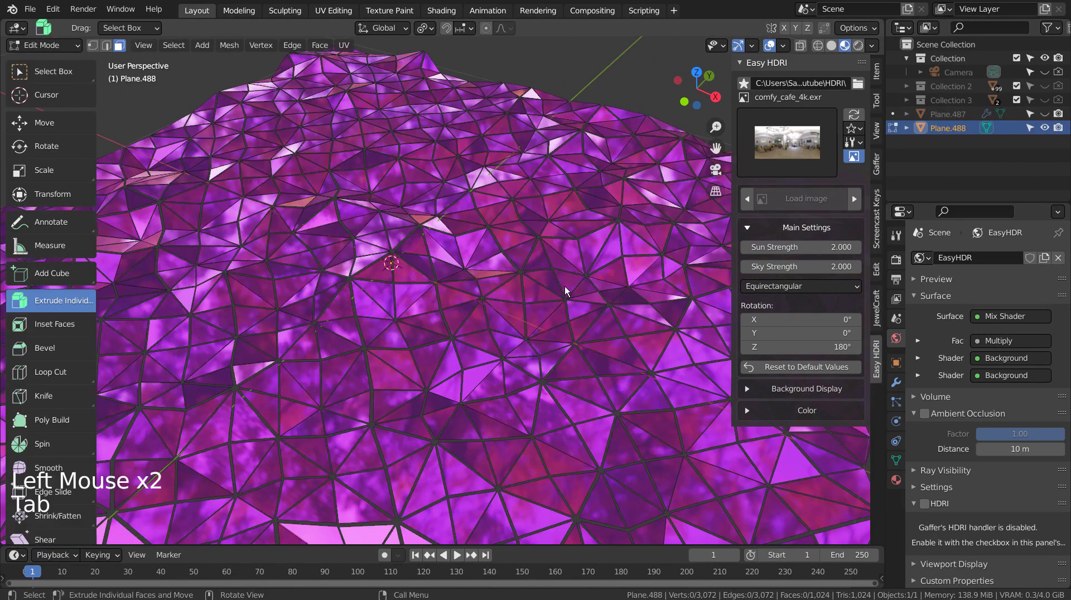
pyautogui.press('a')
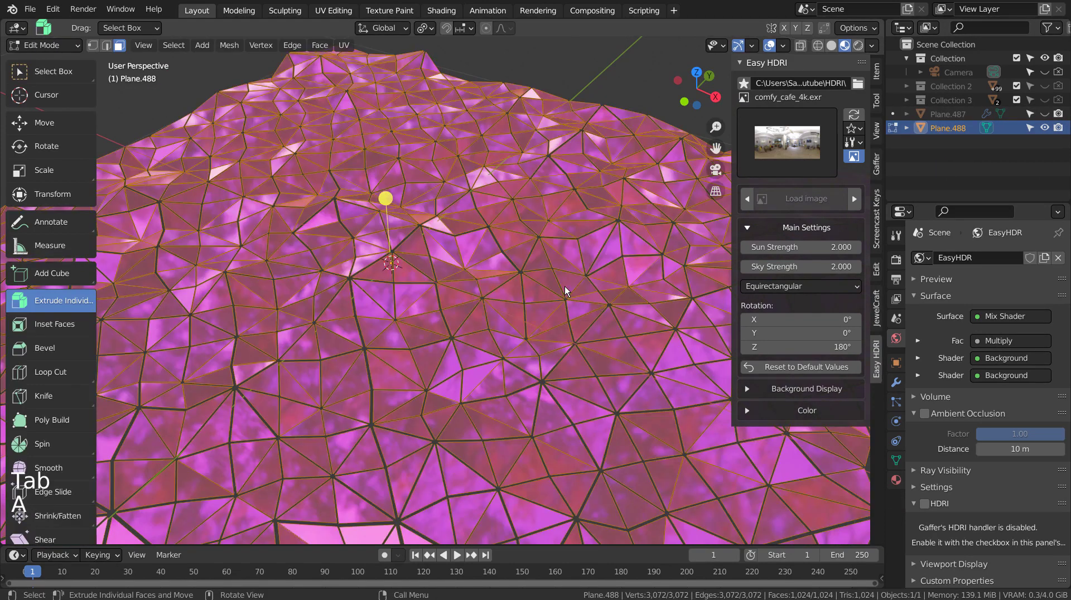
pyautogui.press('p')
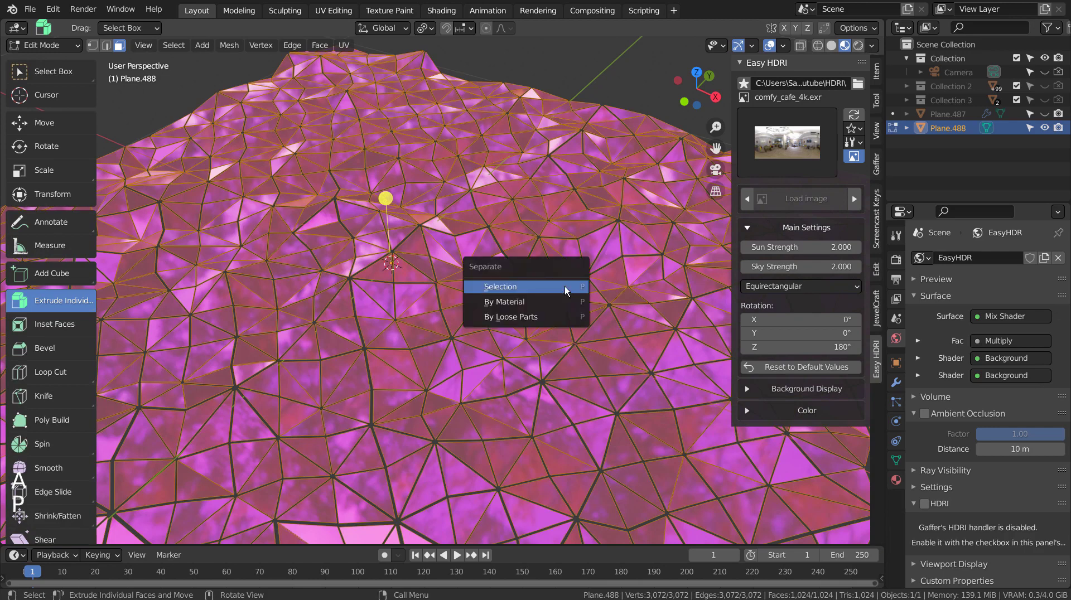
pyautogui.click(546, 317)
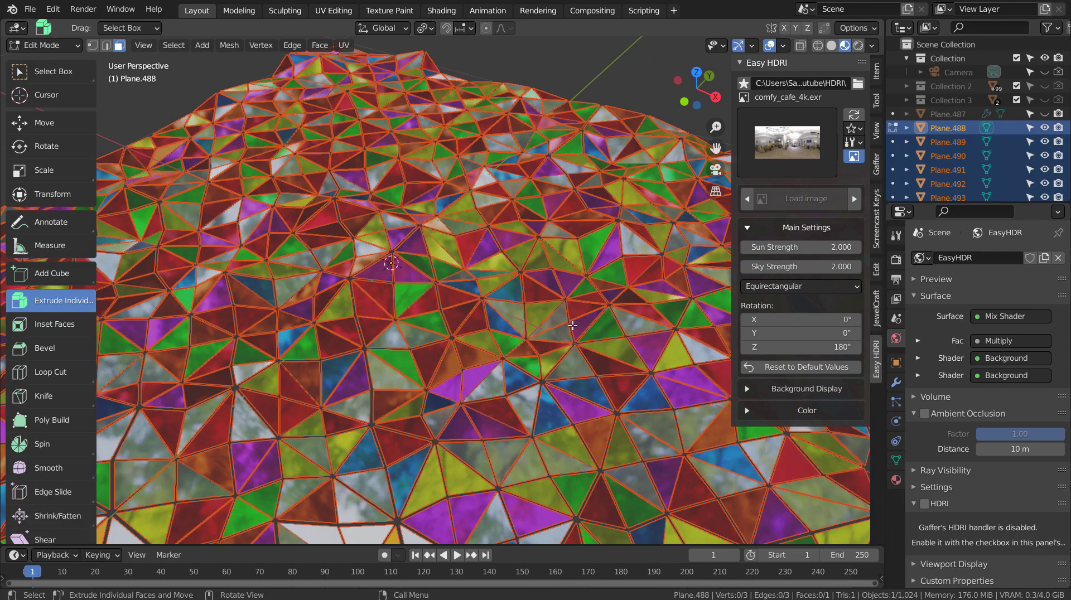
# - Move all 1,024 separated triangles into a new Collection 4 and collapse it in the Outliner
pyautogui.press('m')
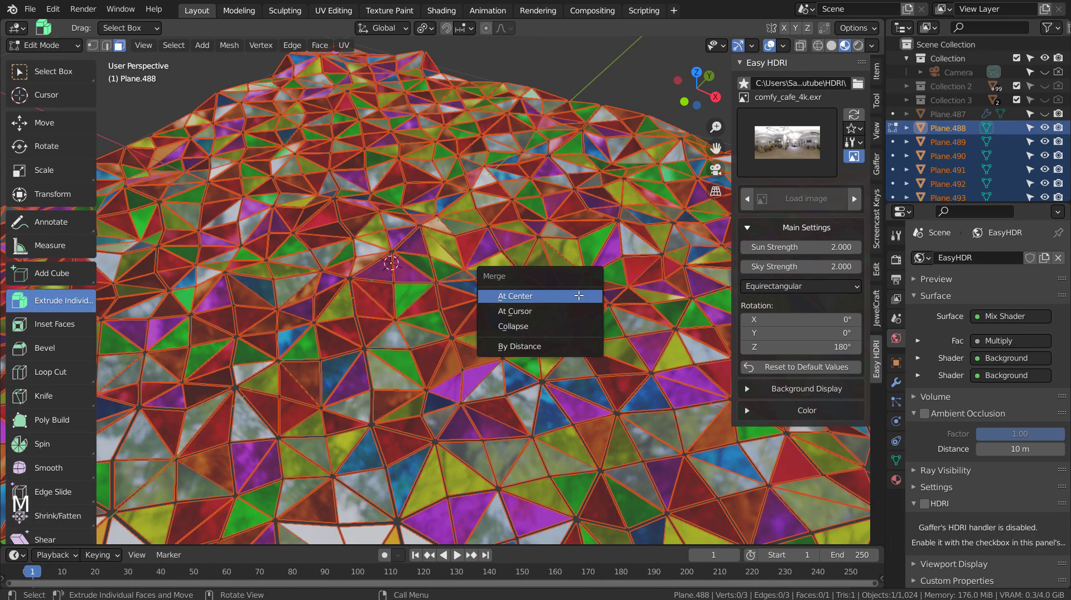
pyautogui.press('Tab')
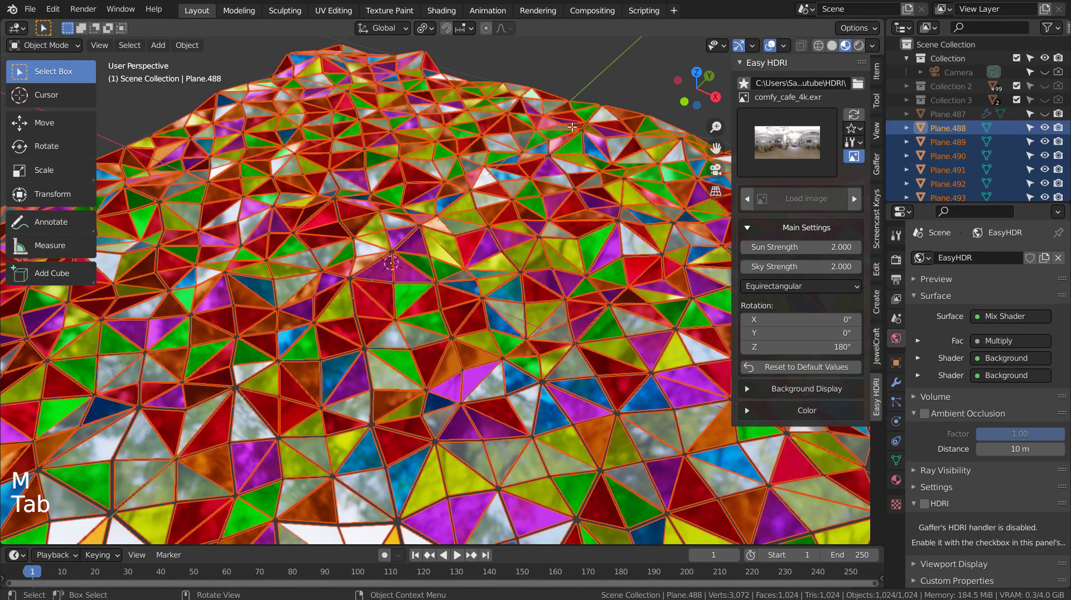
pyautogui.press('m')
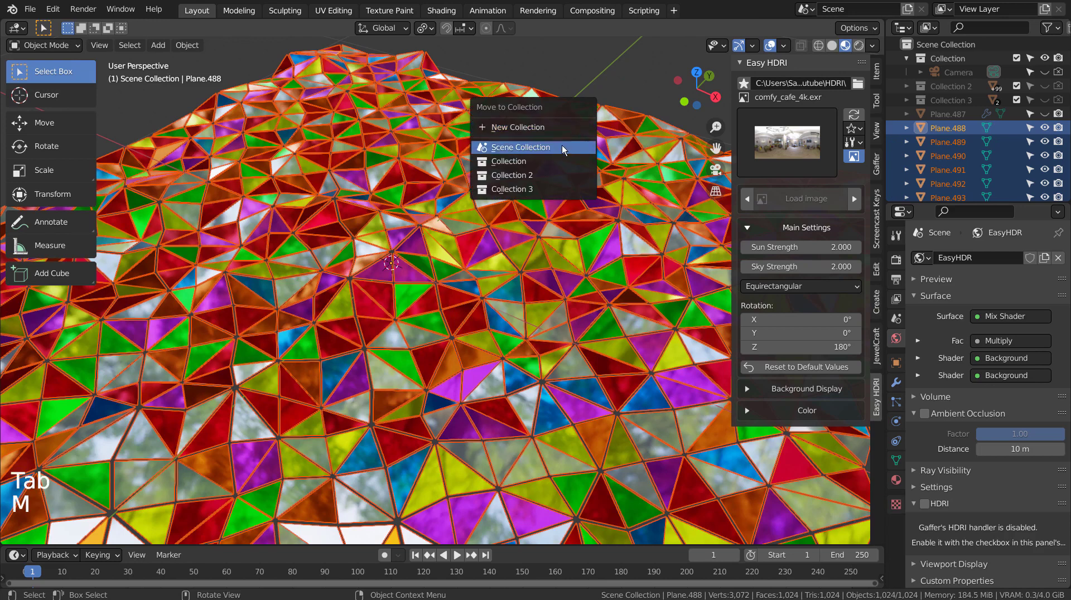
pyautogui.click(545, 129)
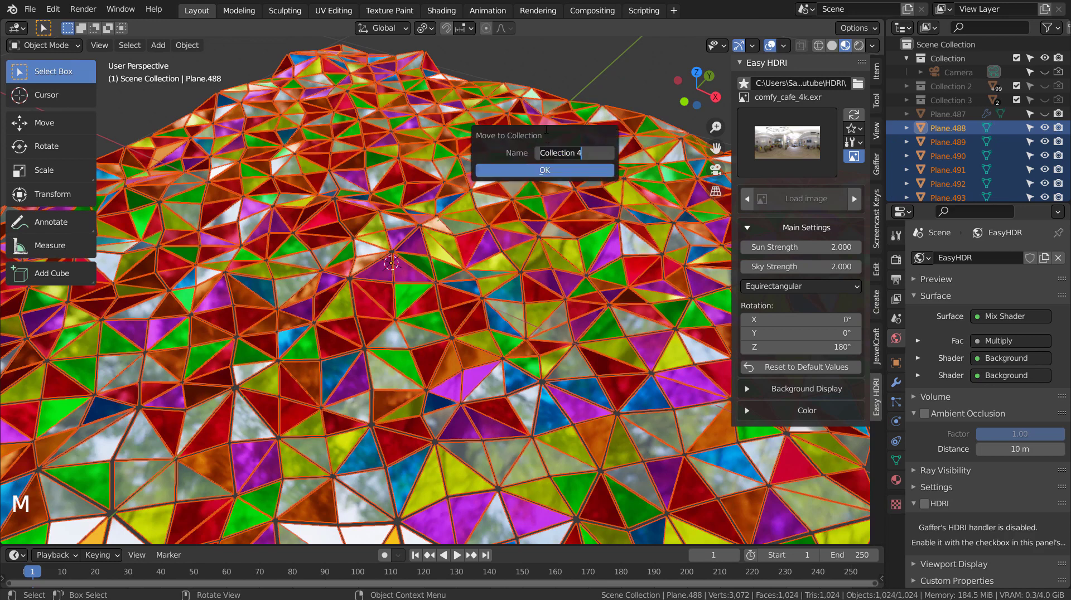
pyautogui.click(548, 167)
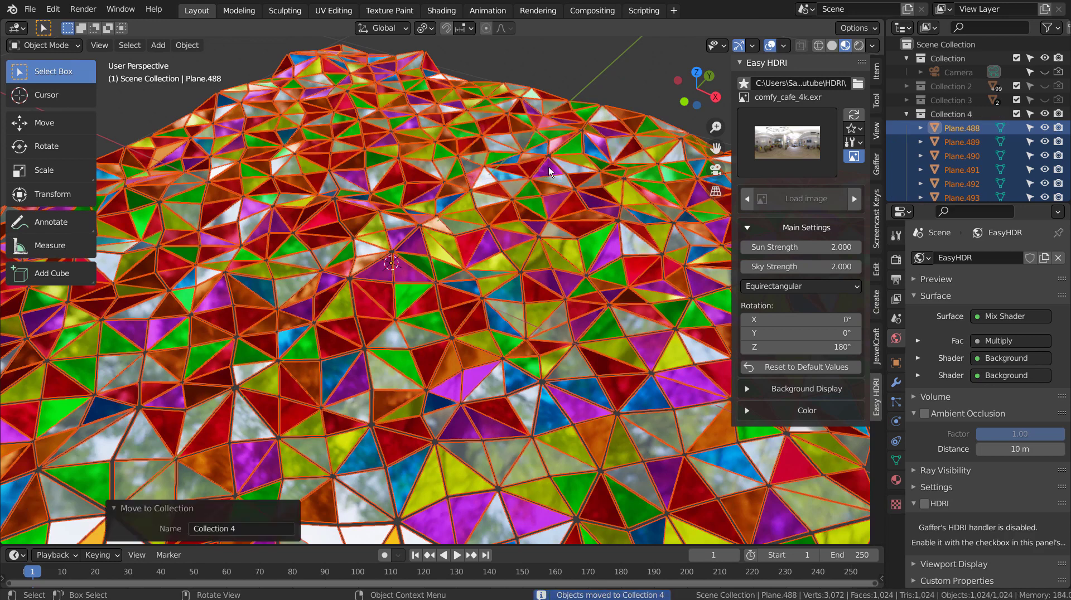
pyautogui.click(907, 113)
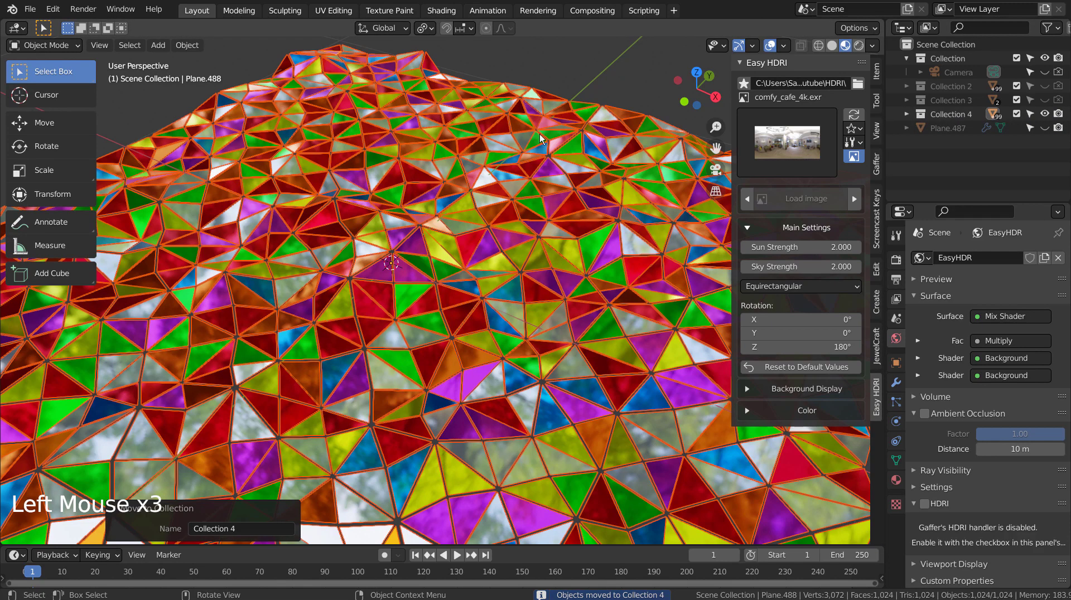
# - Unhide Plane.487 and select it with the Modifier properties showing
pyautogui.click(584, 75)
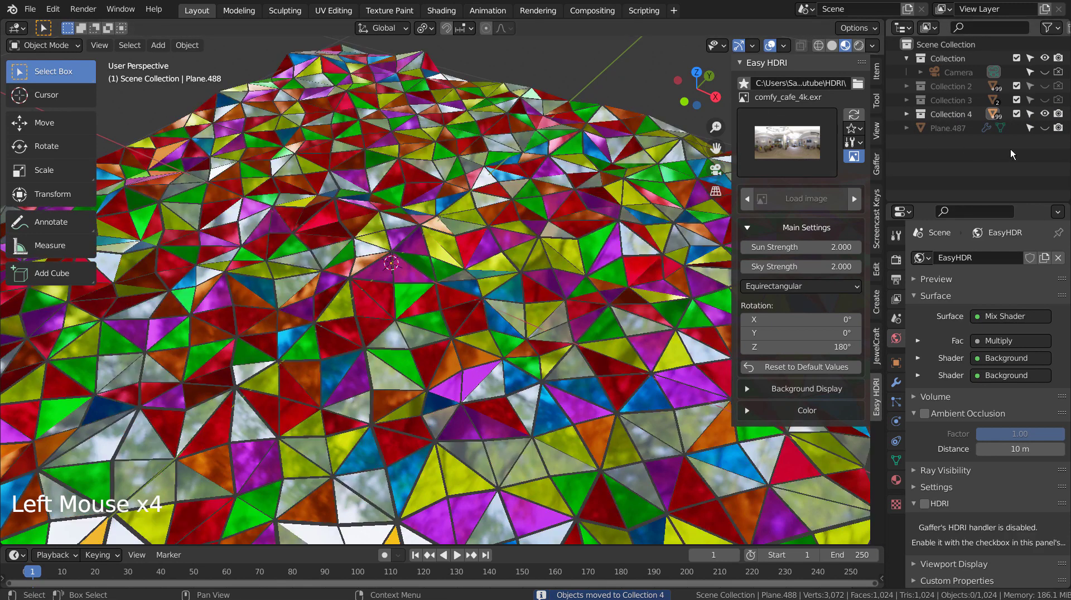
pyautogui.click(1045, 127)
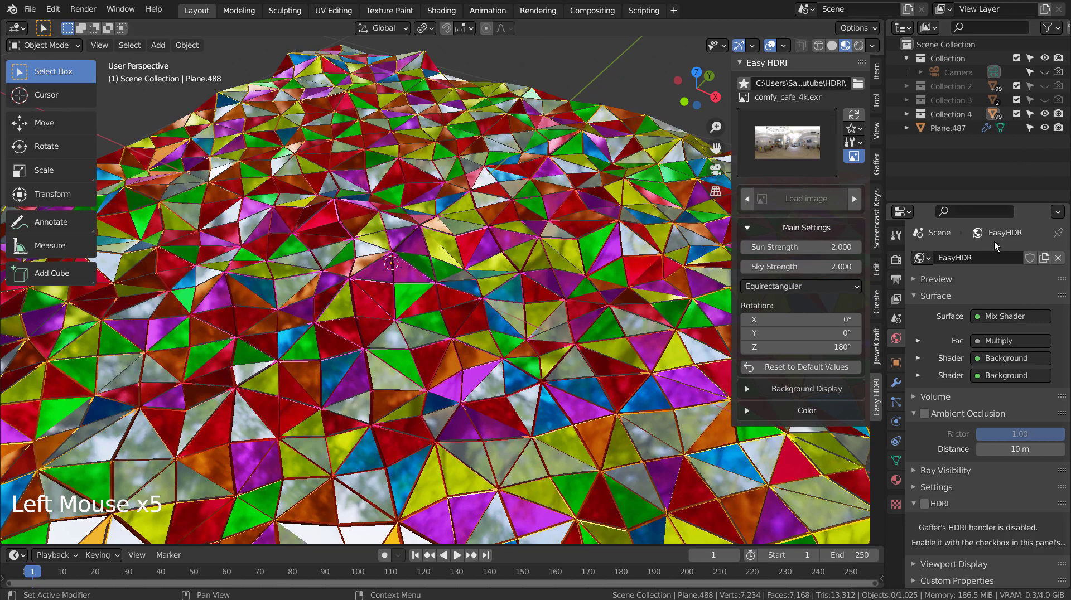
pyautogui.click(896, 383)
pyautogui.click(943, 129)
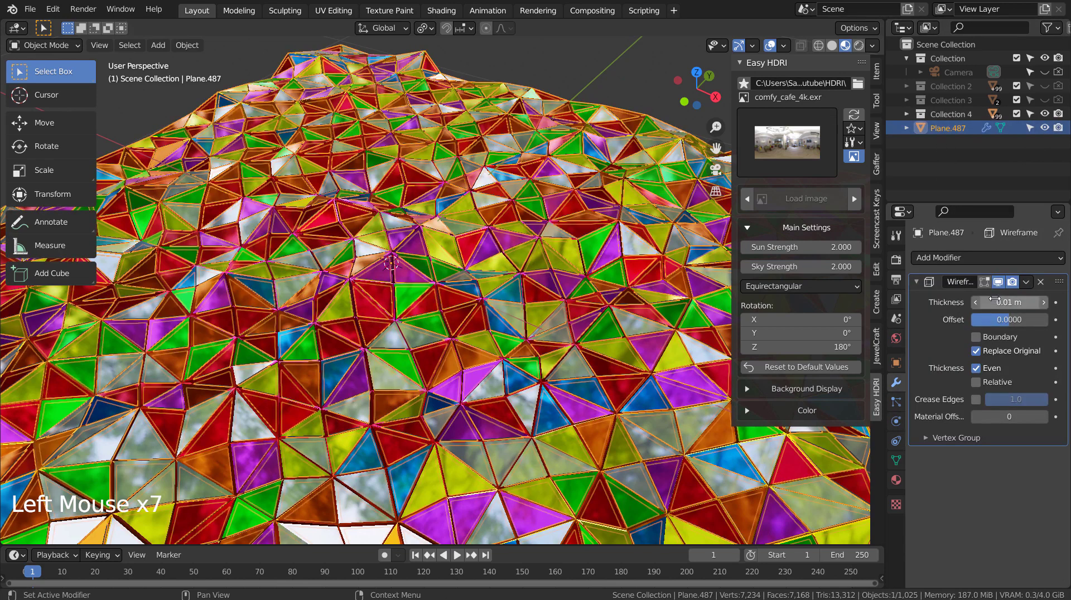
# - Try Wireframe Thickness values 0.05 and 0.03 m, settling on 0.02 m
pyautogui.click(995, 302)
pyautogui.press('BackSpace')
pyautogui.press('BackSpace')
pyautogui.write('5')
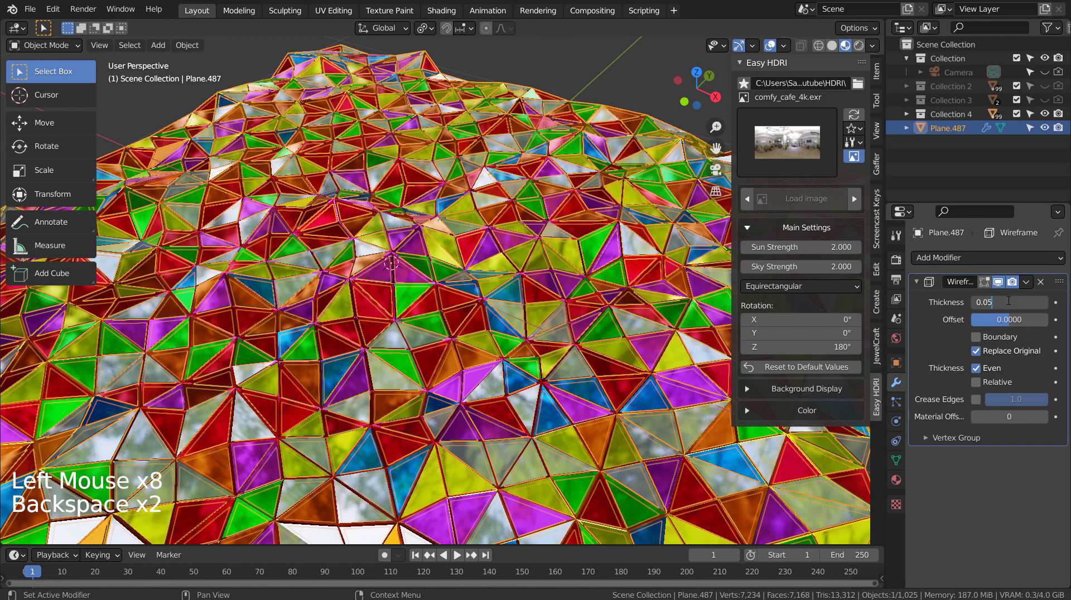
pyautogui.press('Return')
pyautogui.click(1018, 303)
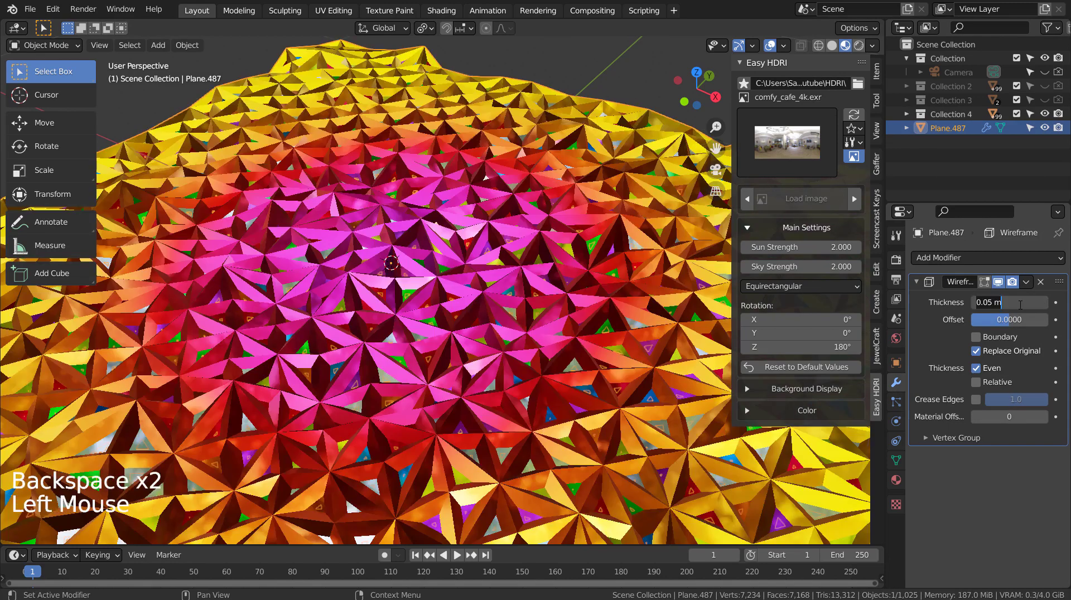
pyautogui.press('BackSpace')
pyautogui.press('BackSpace')
pyautogui.write('03')
pyautogui.press('Return')
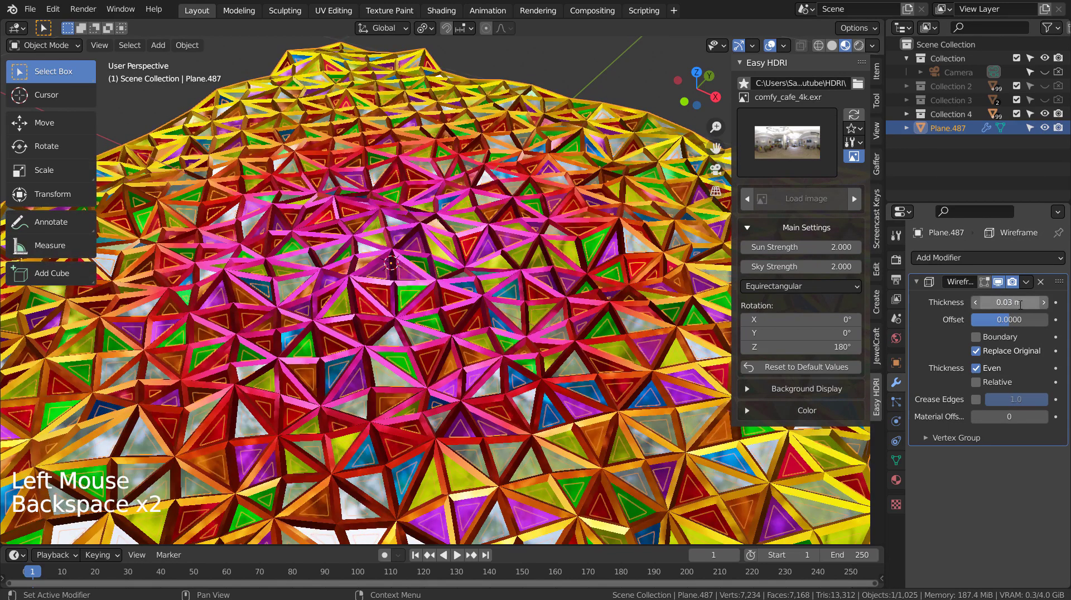
pyautogui.click(1019, 304)
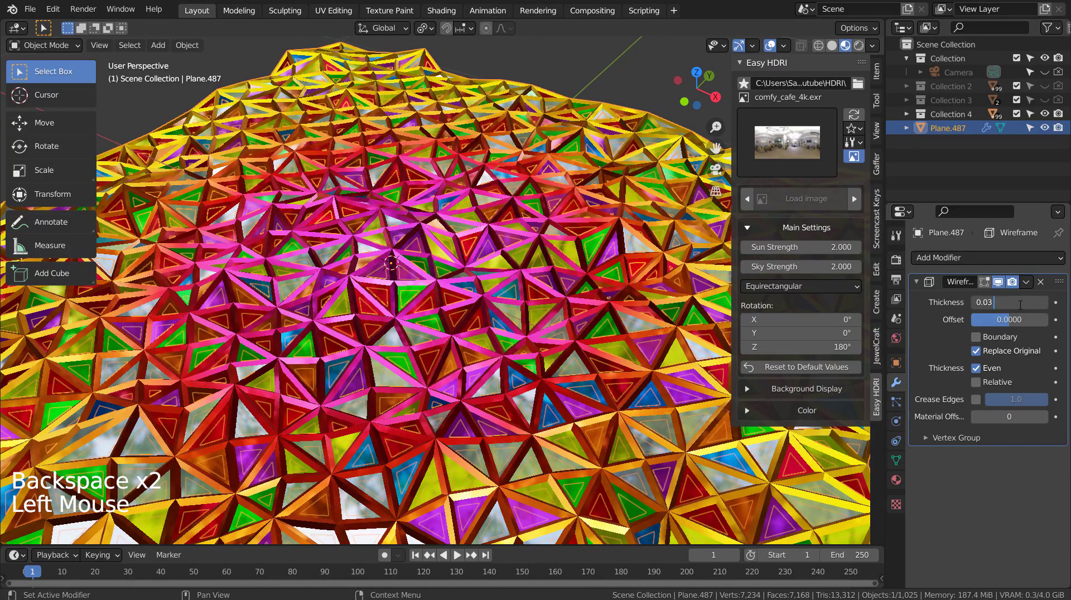
pyautogui.write('2')
pyautogui.press('Return')
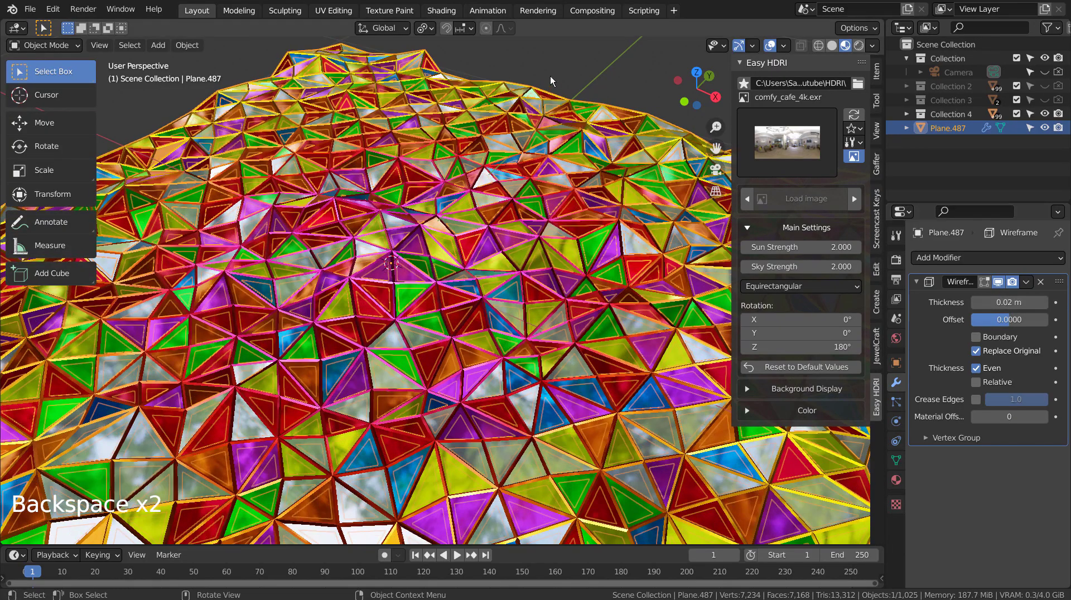
pyautogui.click(573, 75)
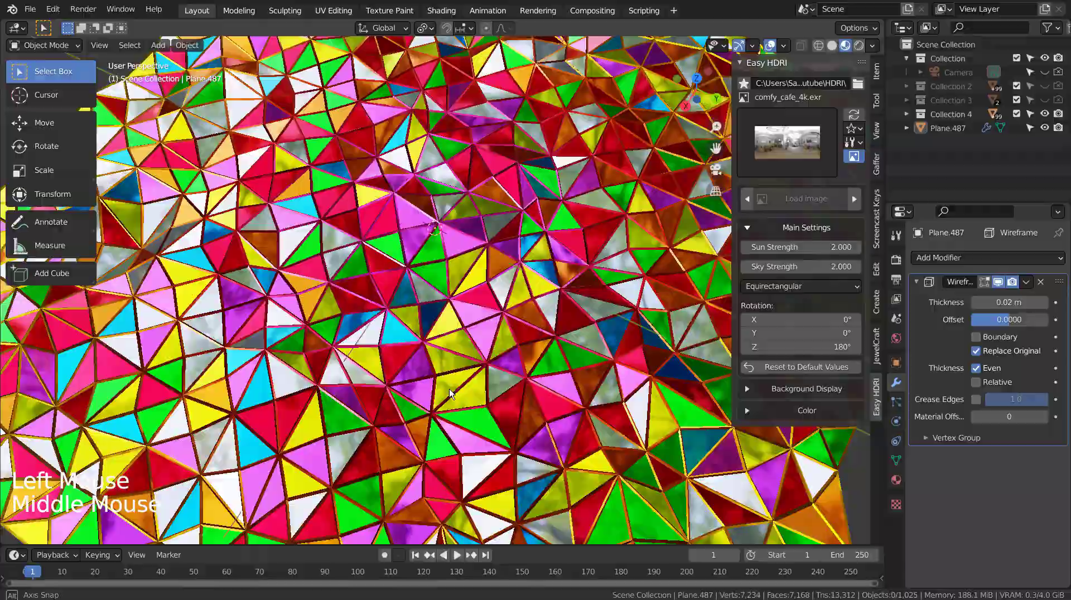